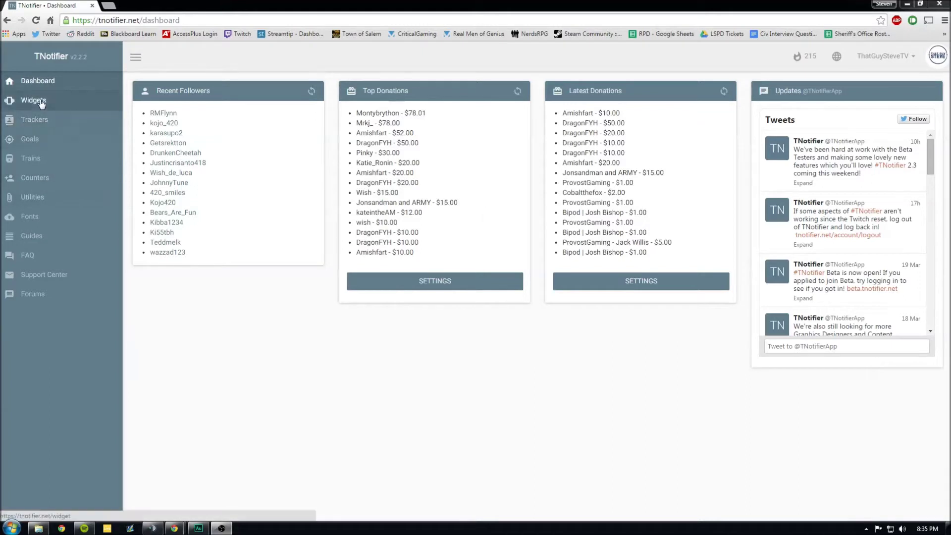
- From Guides, open the OBS CLR Plugin setup guide and follow its link to the CLR Browser Source plugin page
click(30, 237)
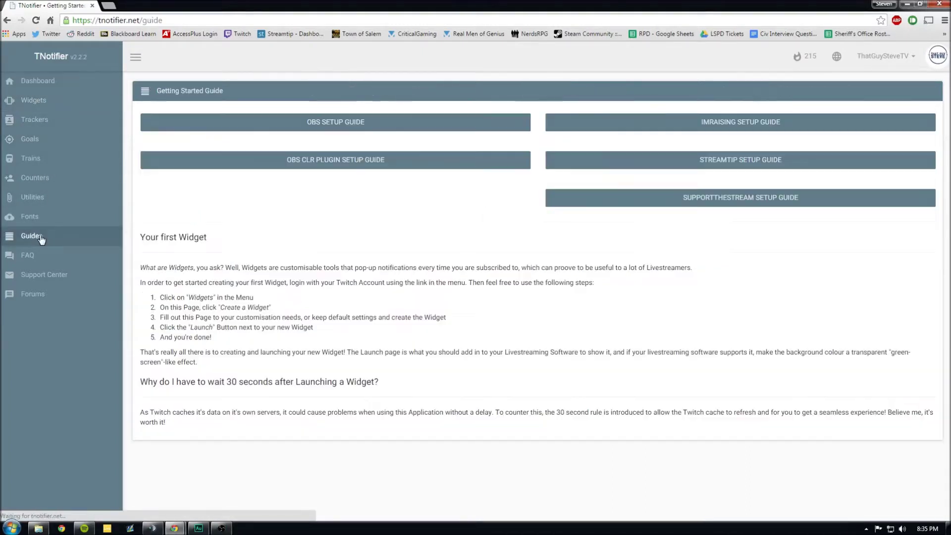
click(340, 164)
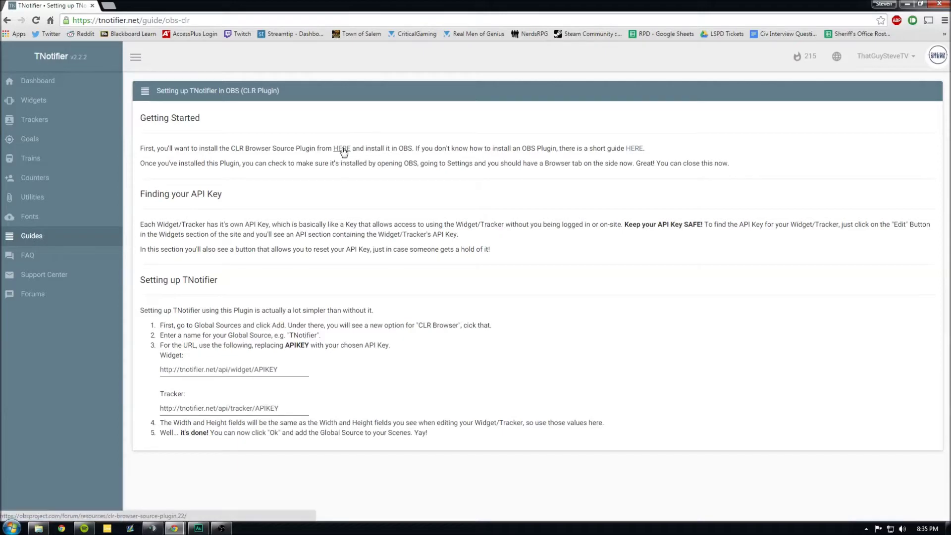
click(341, 149)
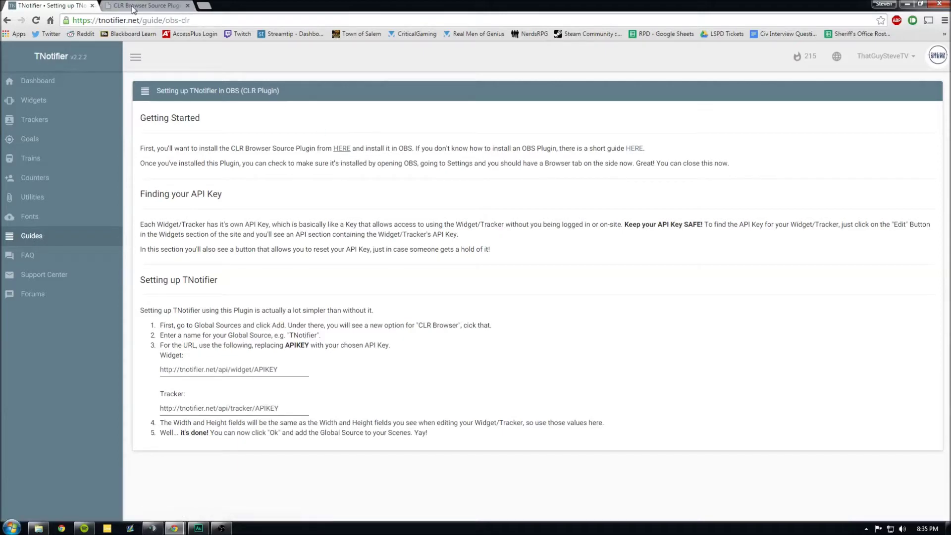
- Skim the CLR Browser Source Plugin forum page, then close that tab to return to the guide
scroll(262, 259, down, 1)
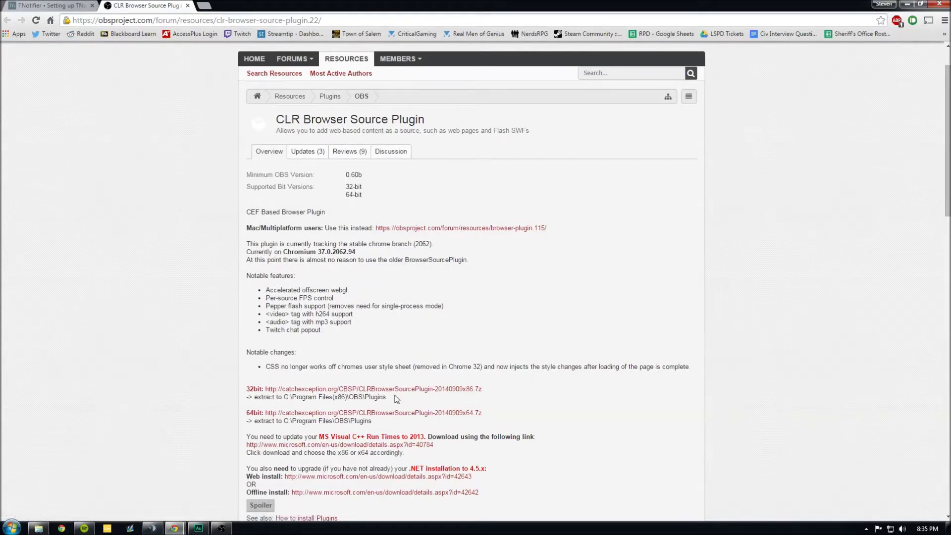
click(187, 5)
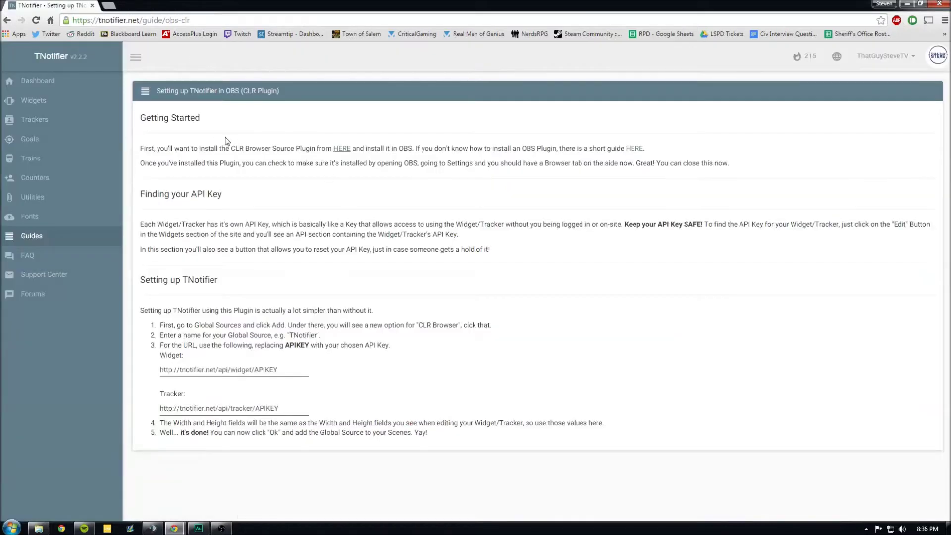
- Start a new widget from the Widgets page with Followers checked as the alert type
click(39, 101)
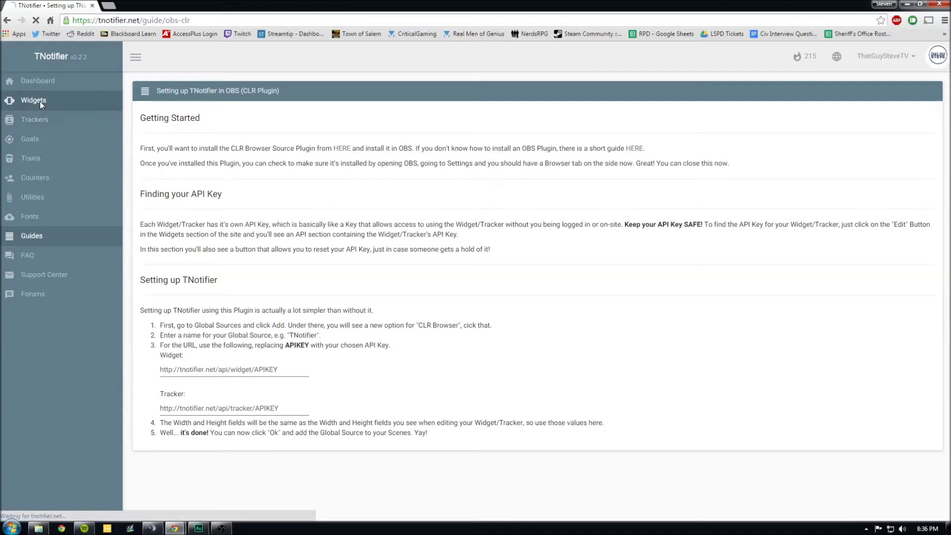
click(198, 121)
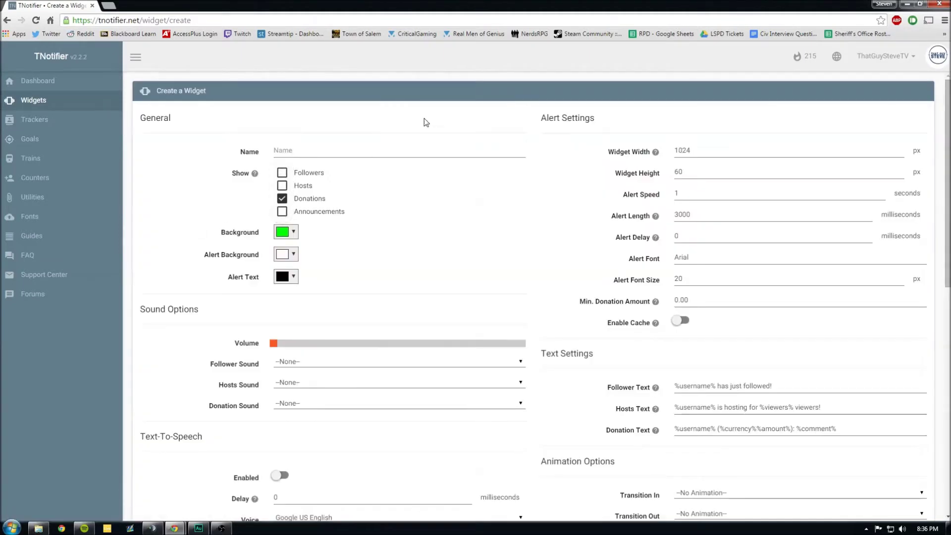
click(296, 174)
click(295, 174)
click(283, 170)
- Enter 'Follower Alerrt D' as the widget name and bring up the alert background colour choices
click(293, 155)
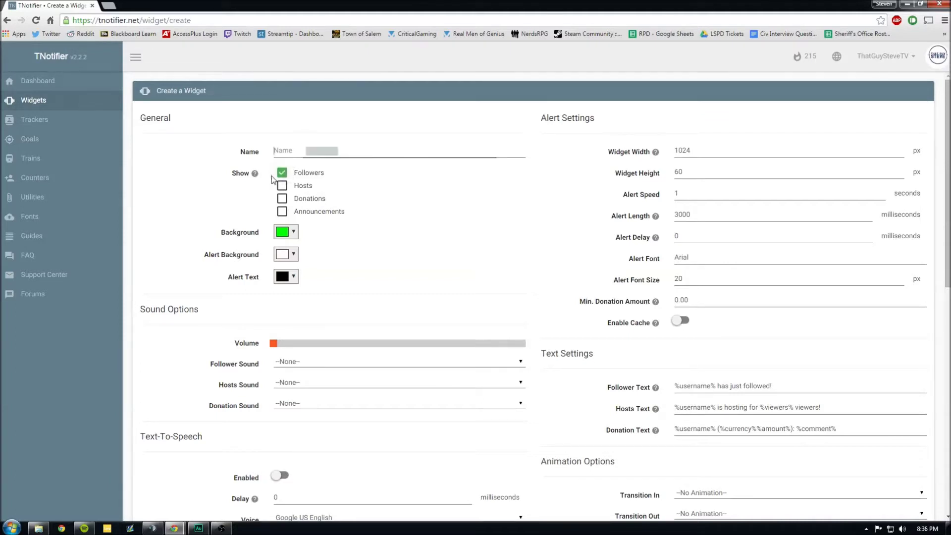
text(Foll)
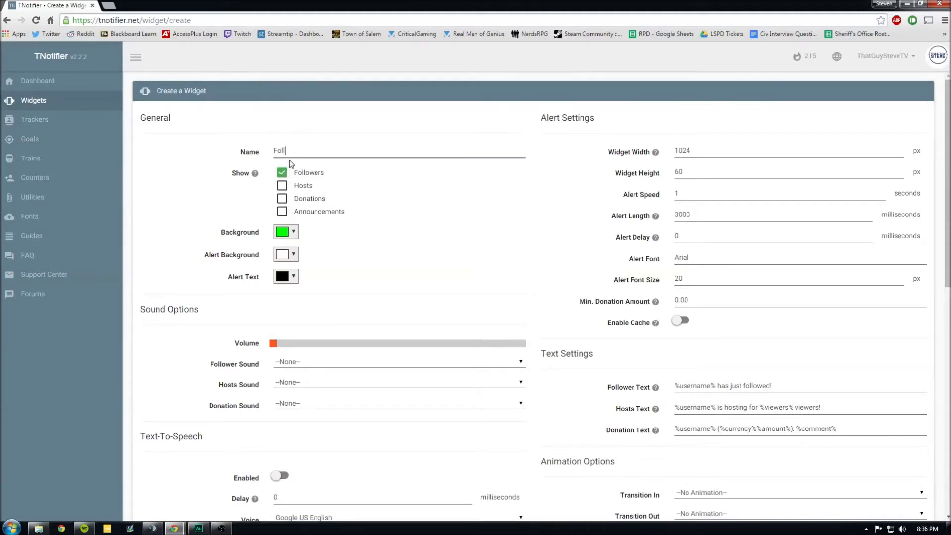
text(ower Alerrt Demo)
scroll(411, 214, down, 2)
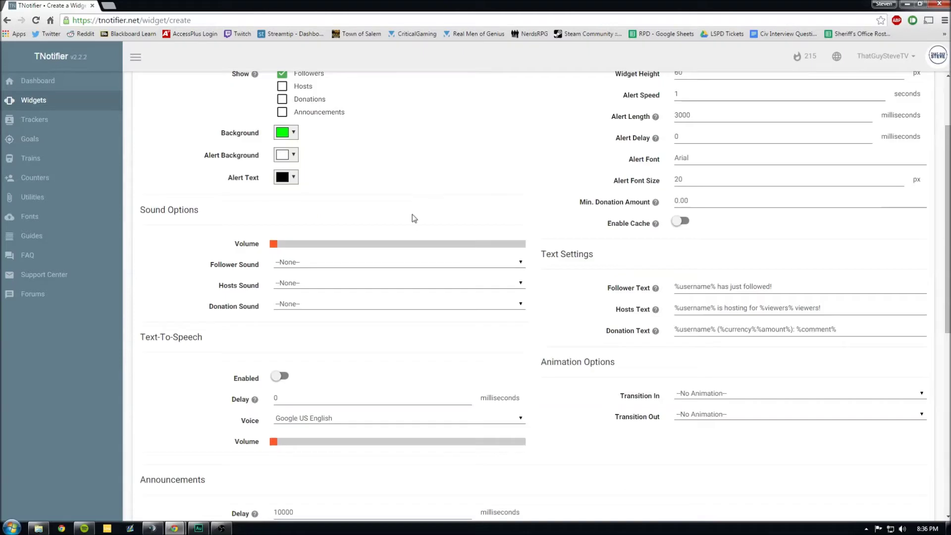
click(290, 157)
- Make the alert background medium blue and the alert text near-white
click(350, 203)
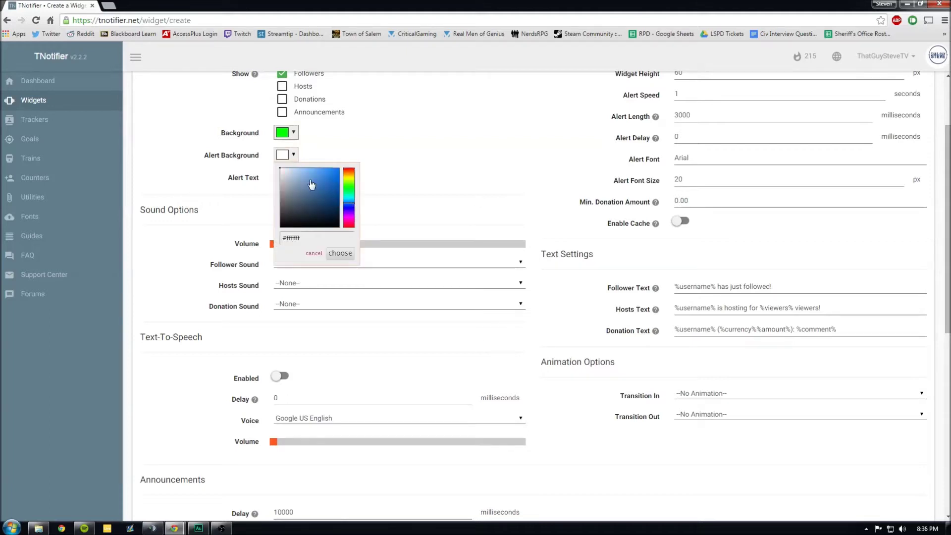
drag(311, 185, 325, 173)
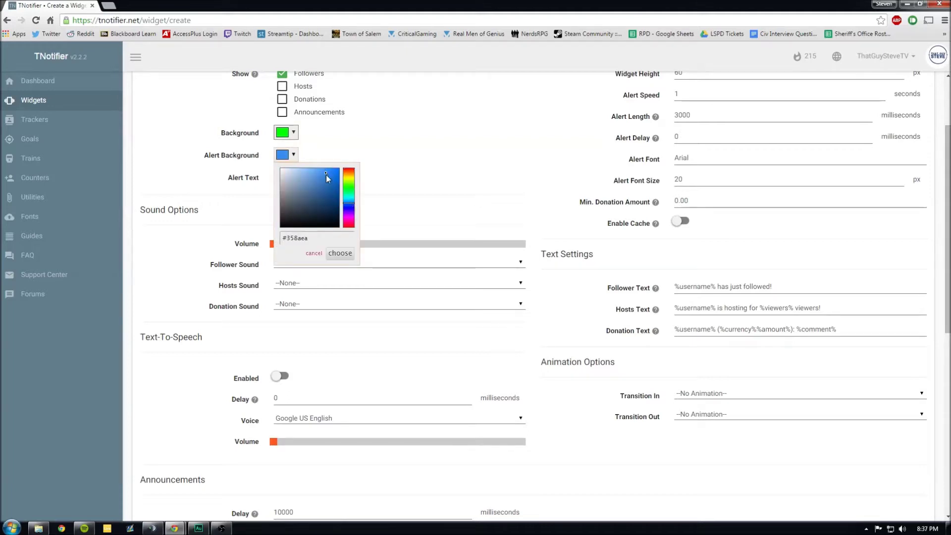
click(340, 254)
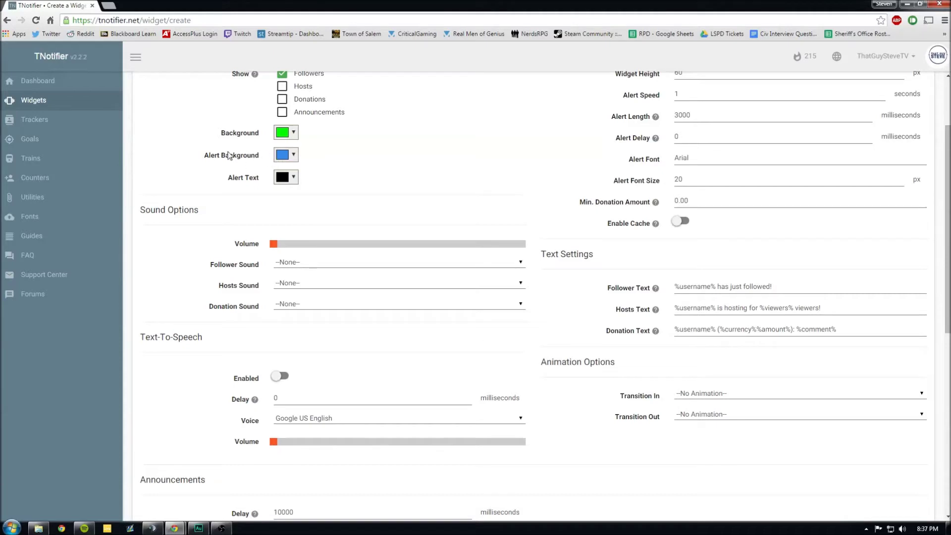
click(287, 178)
drag(286, 214, 282, 193)
click(331, 275)
- Raise the alert volume to about three-quarters and set Follower Sound to --Custom--
drag(274, 244, 492, 278)
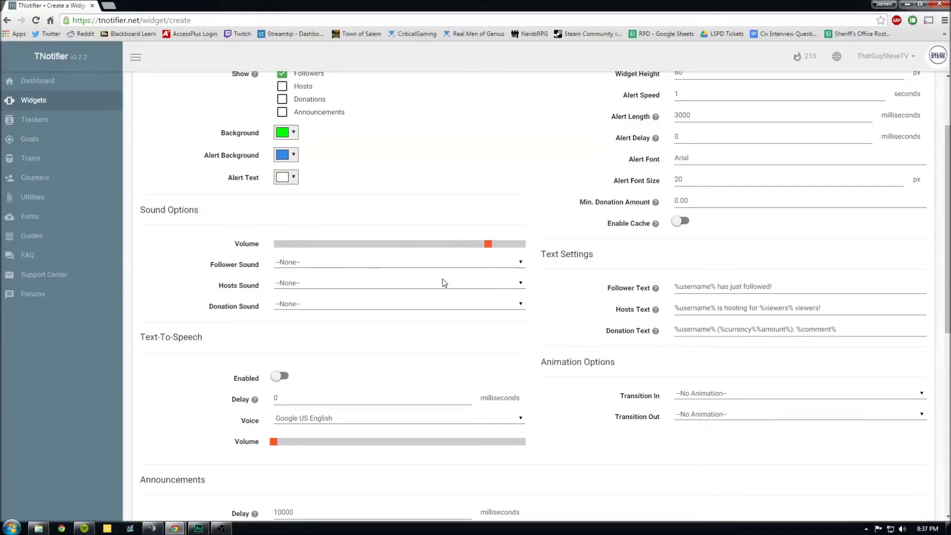
click(299, 263)
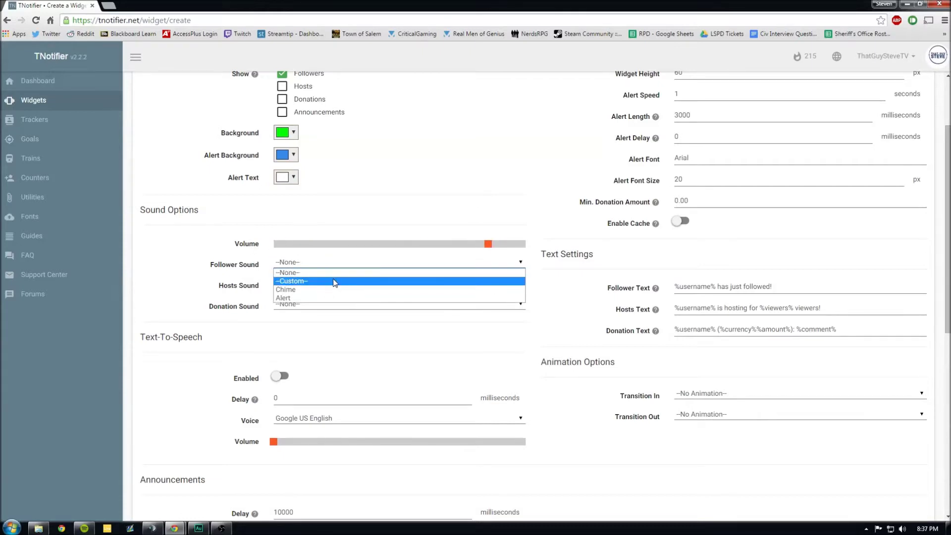
click(332, 281)
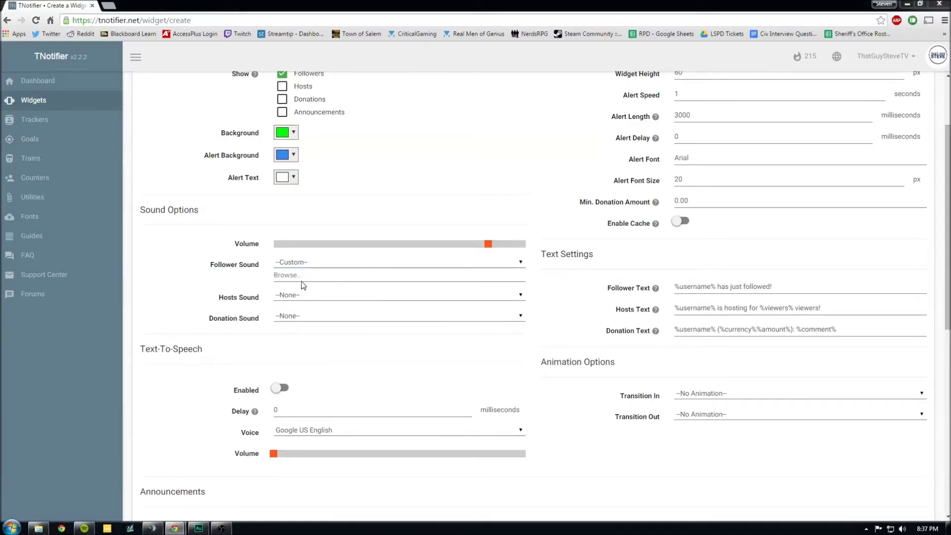
- Load Kappa Song.ogg from the Stream\Sounds folder as the custom follower sound
click(279, 275)
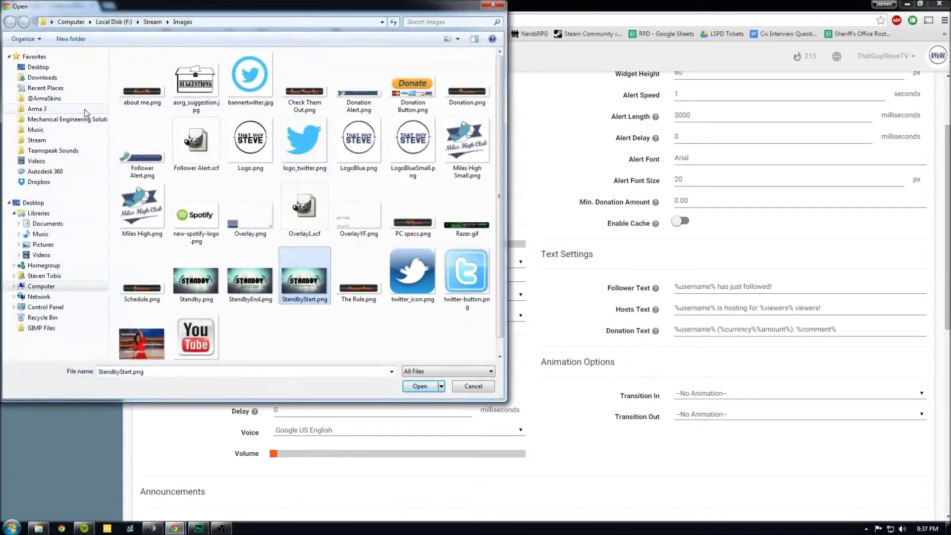
click(92, 141)
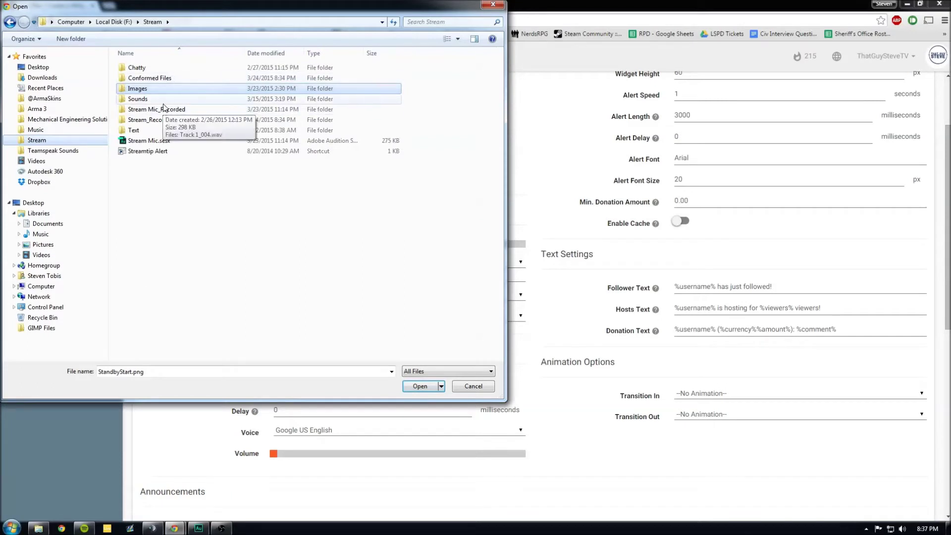
double_click(164, 97)
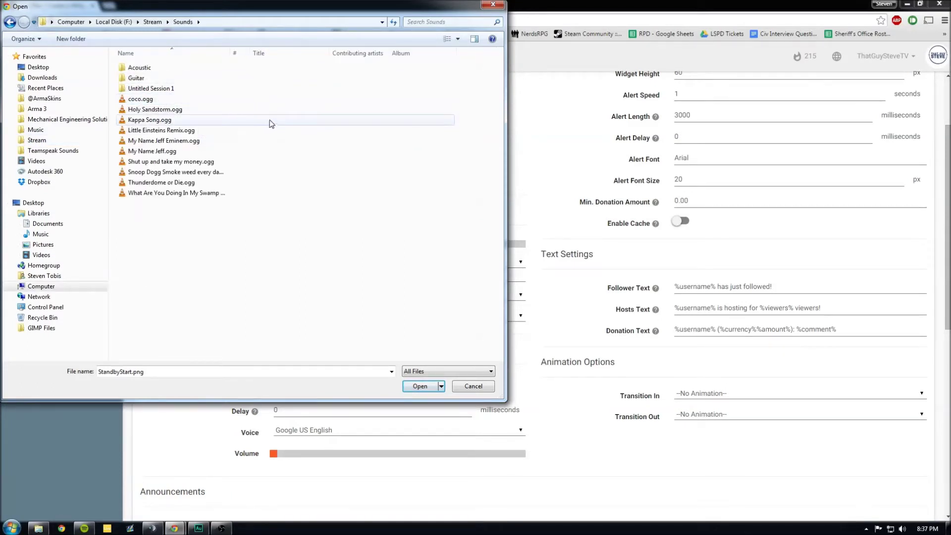
click(295, 120)
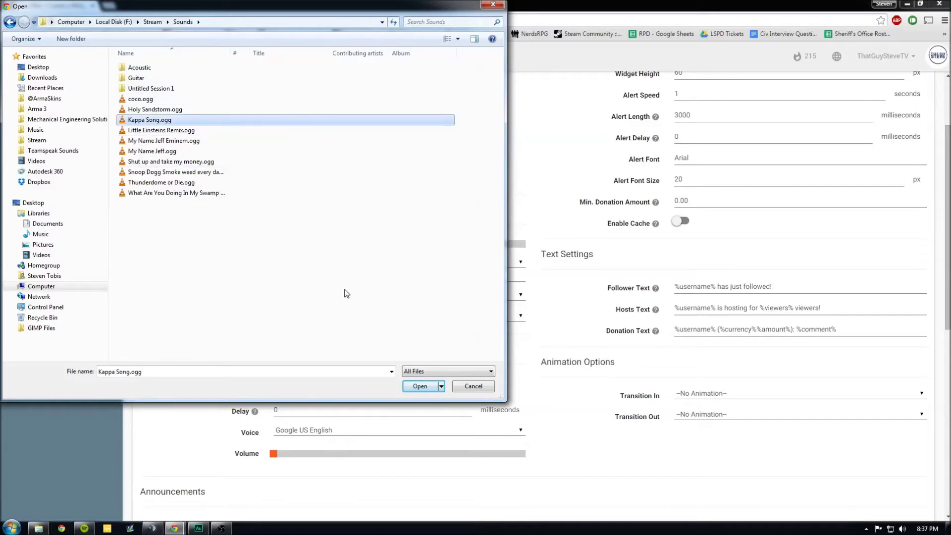
click(408, 385)
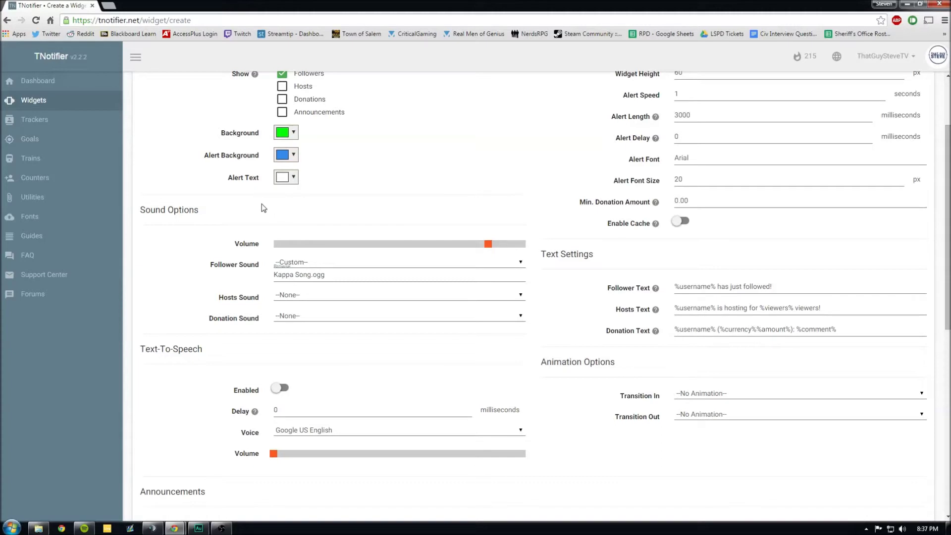
scroll(262, 203, down, 1)
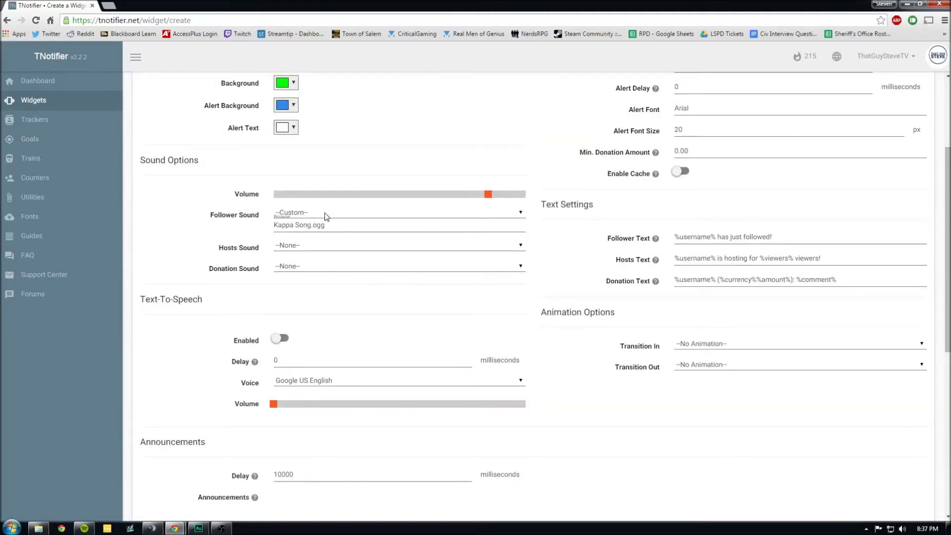
- Change Alert Length to 8000 milliseconds and Alert Font Size to 30 px
scroll(254, 318, down, 2)
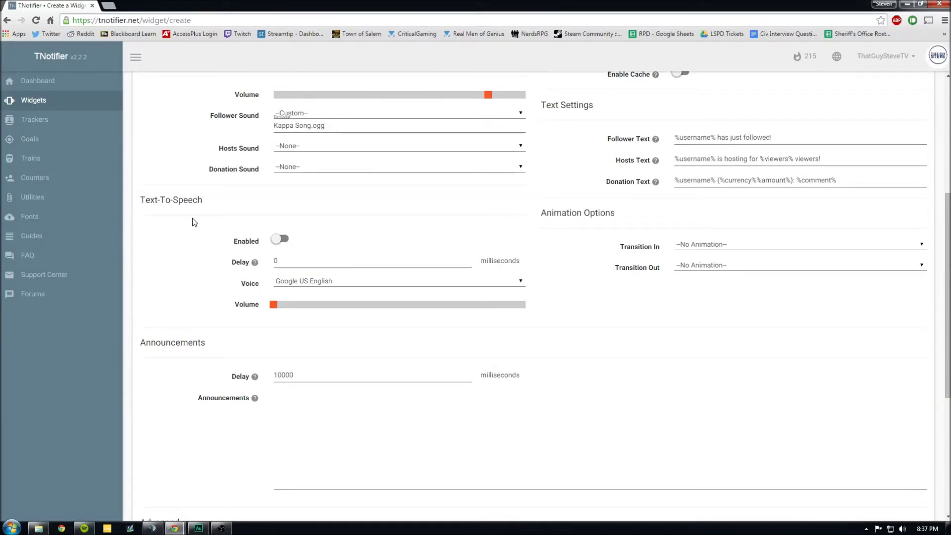
scroll(564, 227, up, 5)
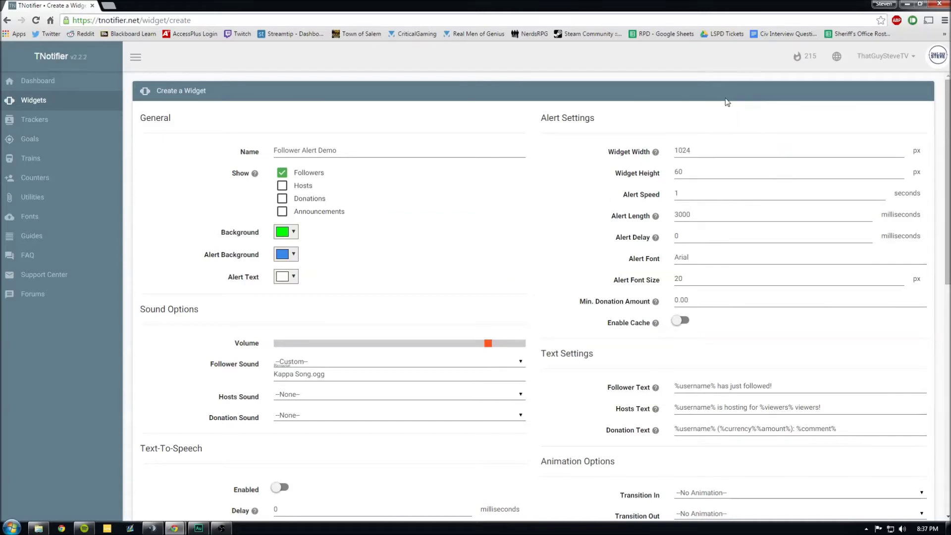
mouse_move(655, 153)
scroll(644, 181, down, 1)
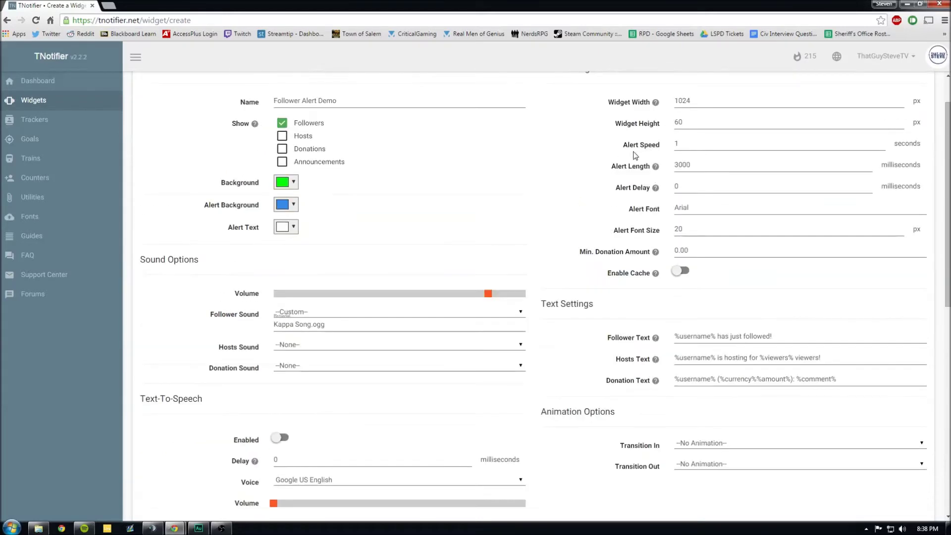
drag(689, 165, 633, 174)
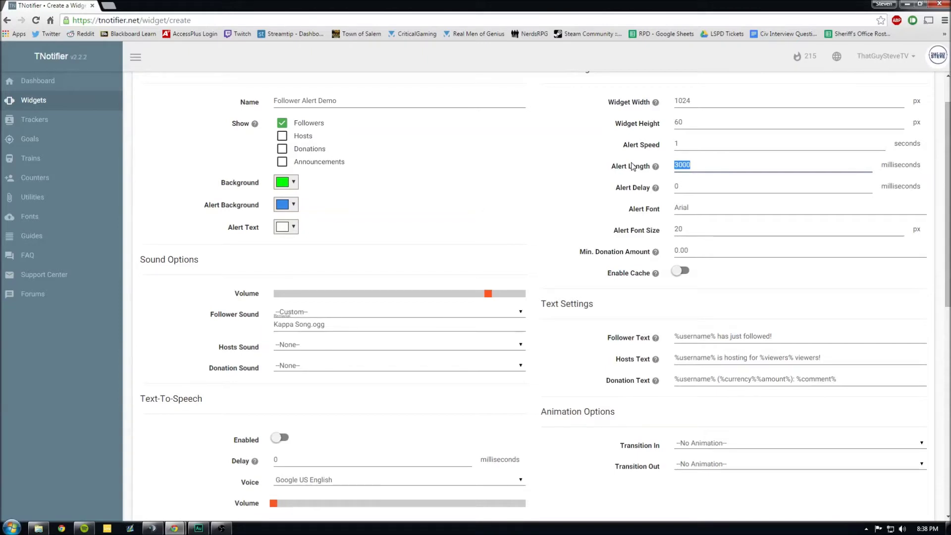
text(8000)
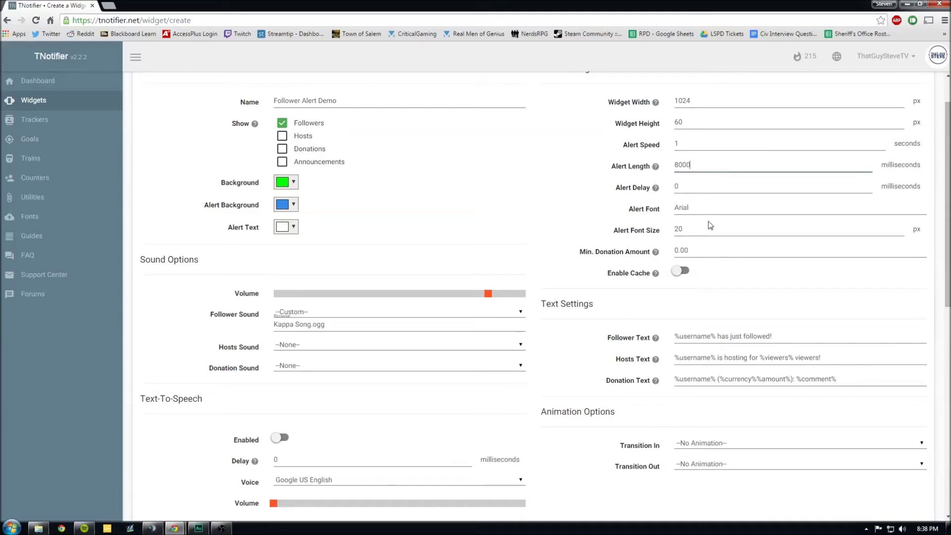
drag(693, 229, 679, 229)
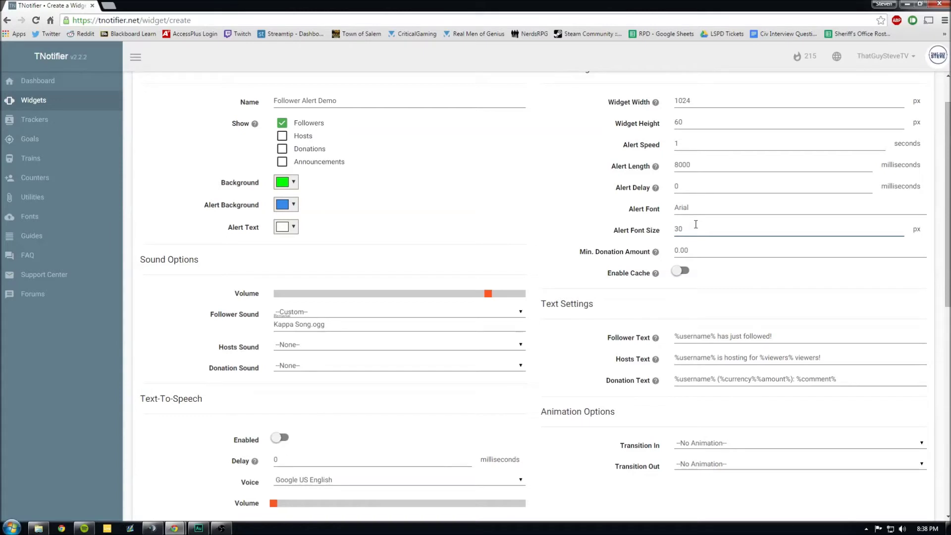
scroll(691, 290, down, 1)
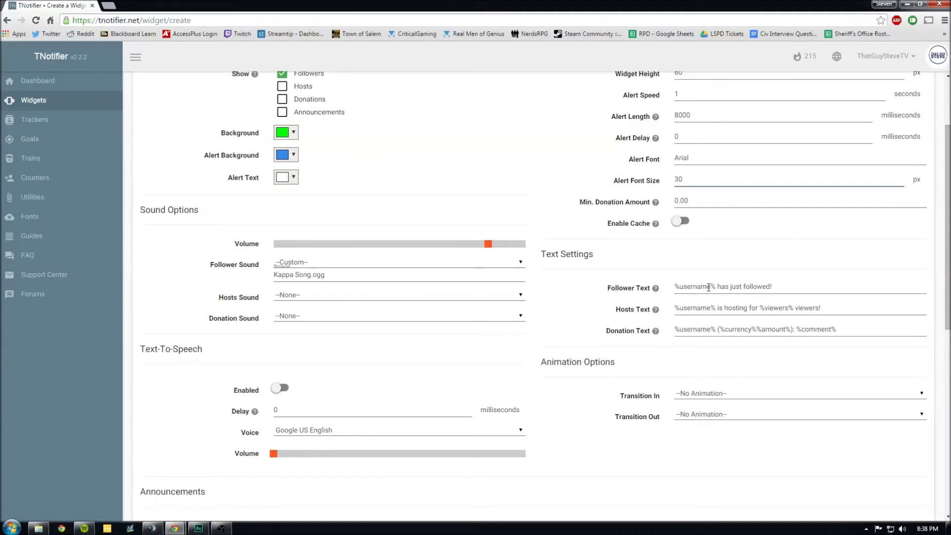
- Rewrite the follower message to 'Welcome %username% Thanks for Following'
drag(771, 286, 743, 286)
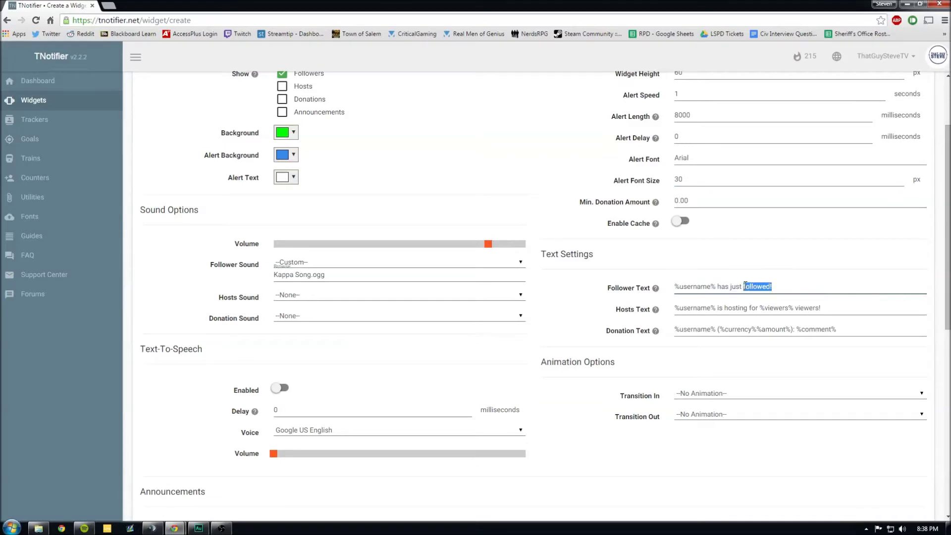
key(BackSpace)
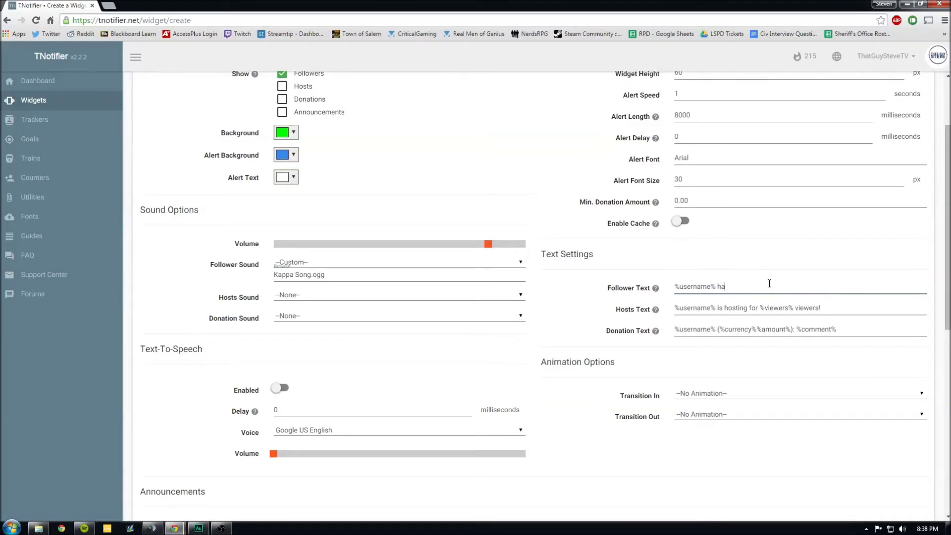
key(BackSpace)
key(BackSpace)
key(Left)
key(Left)
key(Left)
key(Left)
key(Left)
key(Left)
text(Welcome)
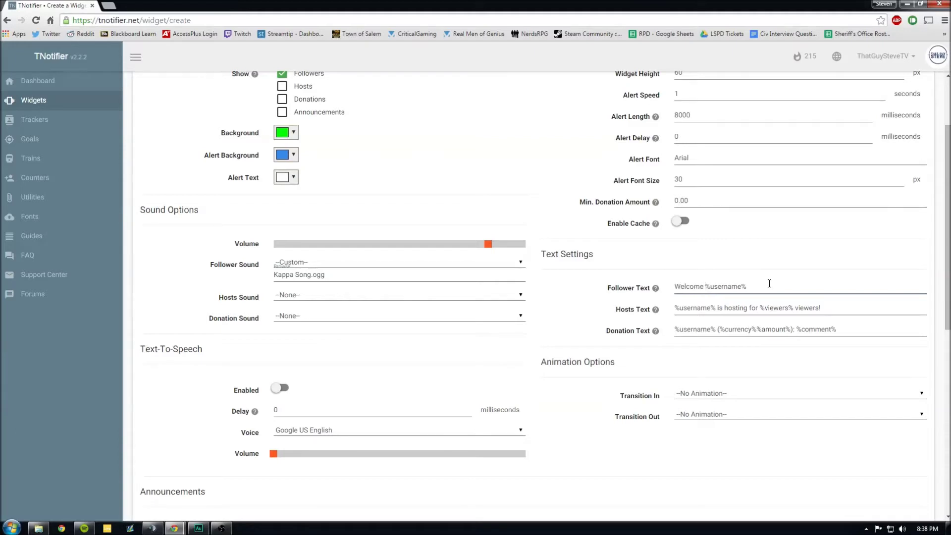
key(End)
text(Thanks for FOllow)
- Set Transition In to Slide In Up and Transition Out to Slide Out Down
scroll(855, 384, down, 2)
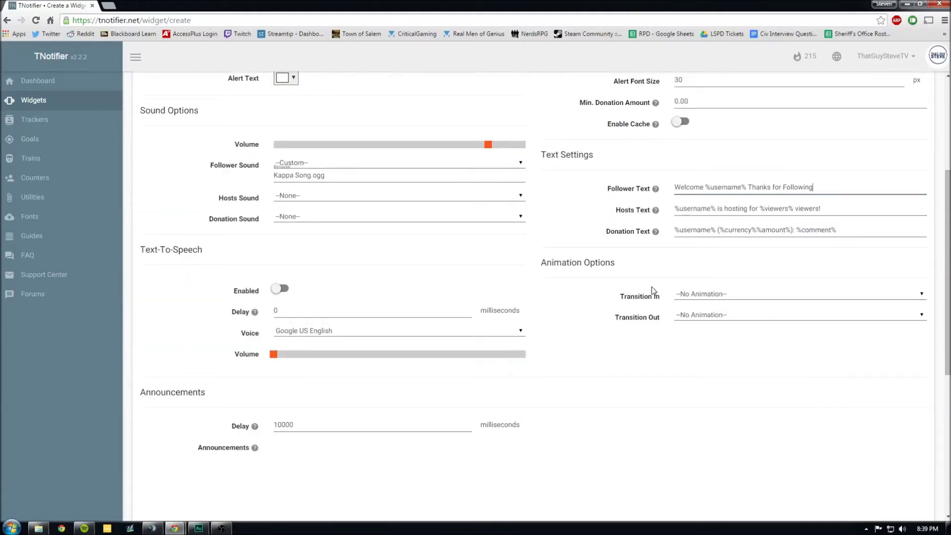
click(712, 295)
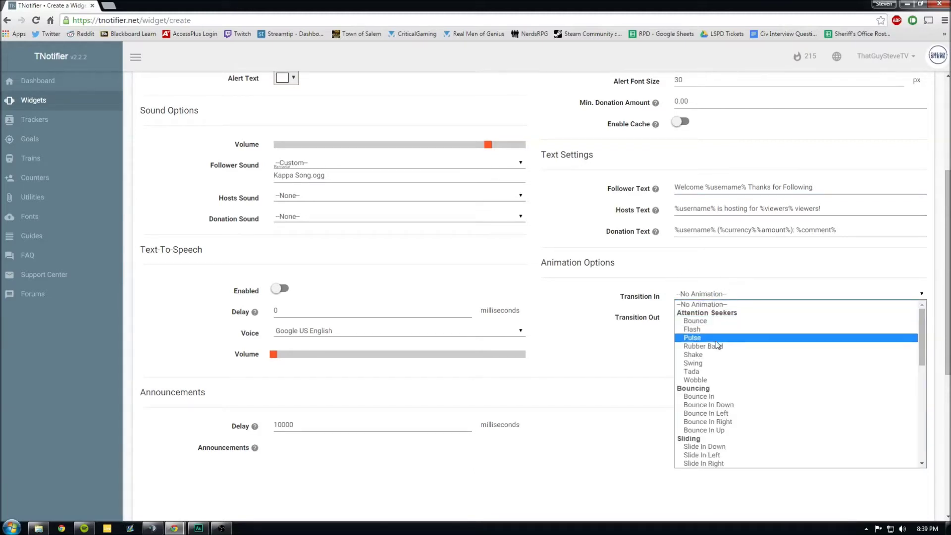
scroll(718, 322, down, 6)
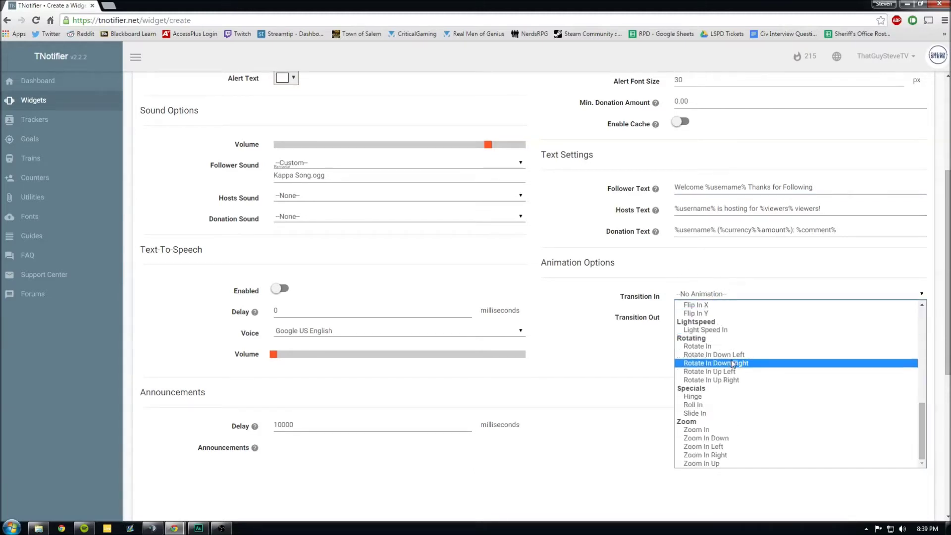
scroll(730, 364, up, 4)
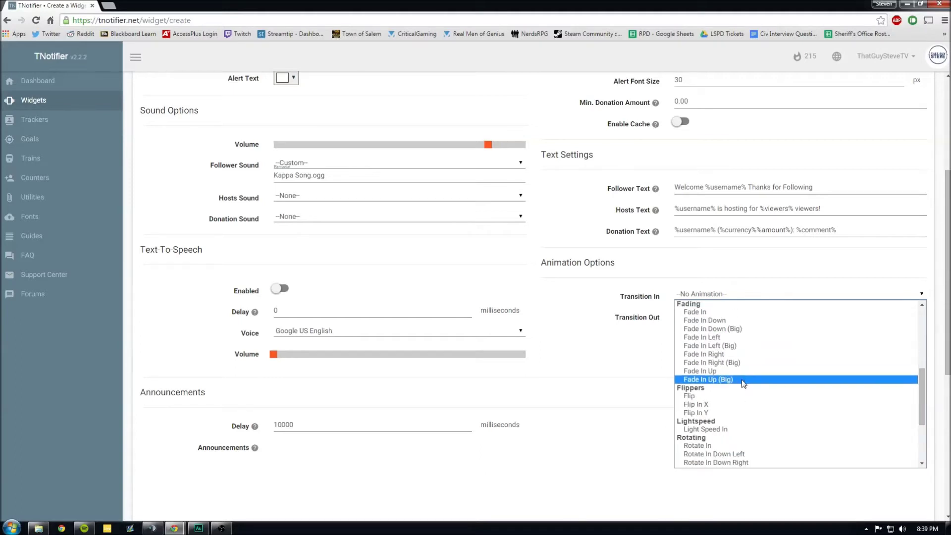
drag(919, 370, 922, 402)
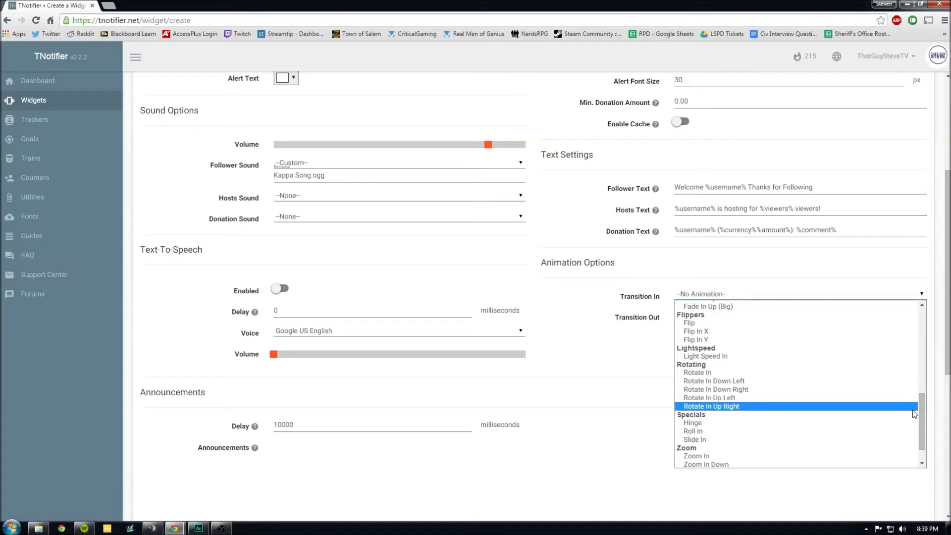
scroll(921, 441, down, 1)
drag(919, 453, 923, 337)
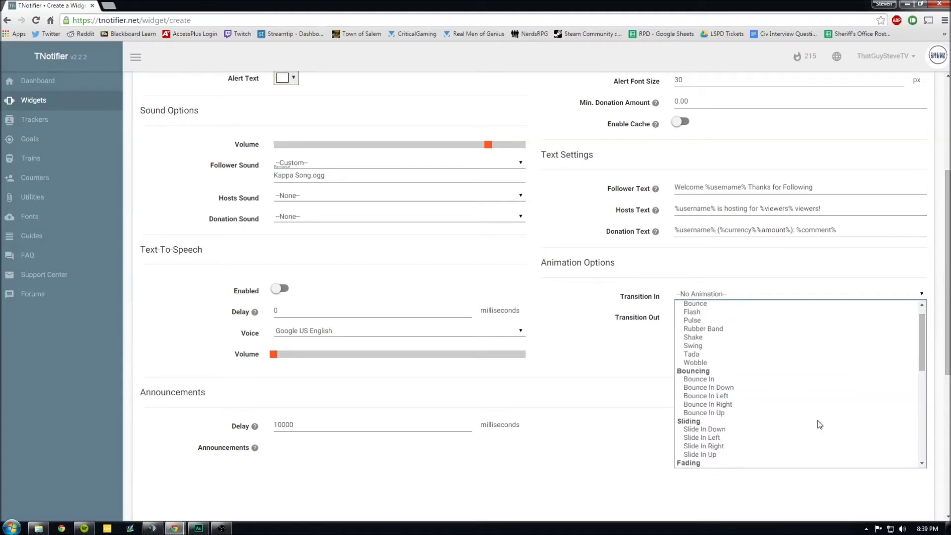
click(793, 456)
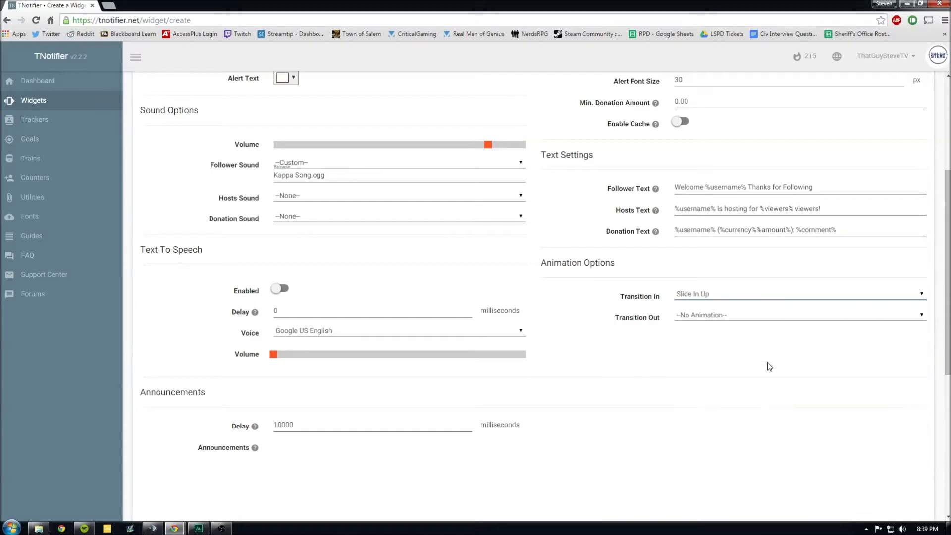
click(757, 313)
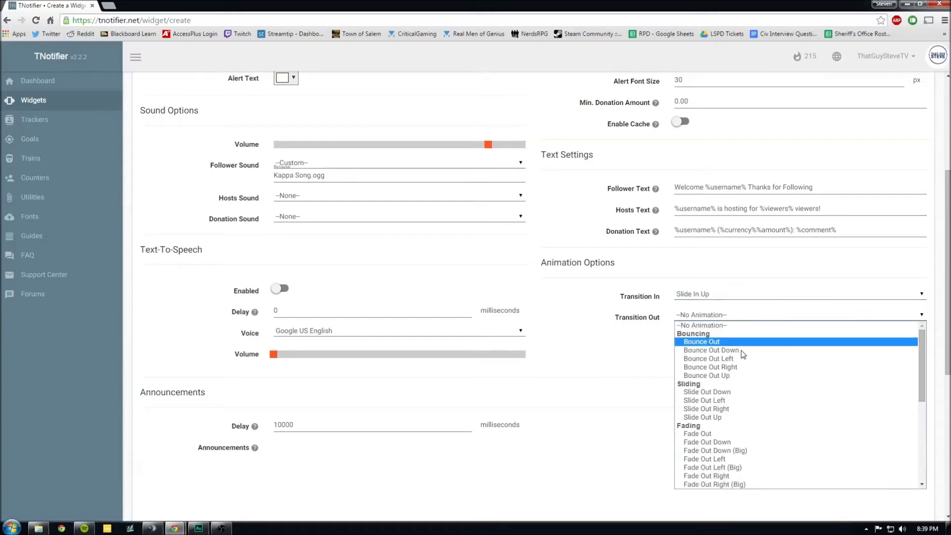
click(802, 393)
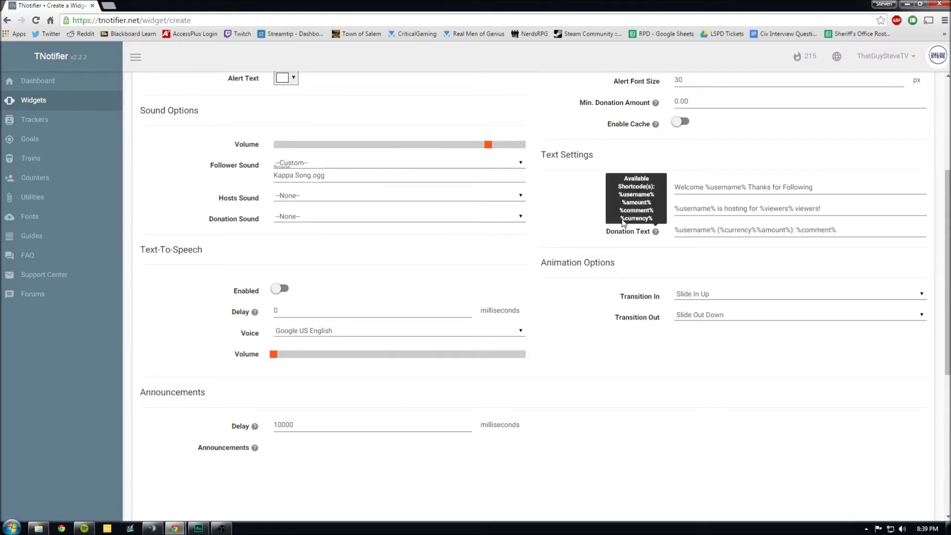
scroll(684, 347, down, 4)
- Save the Follower Alert Demo widget, open its edit page, and go back to the widgets list
scroll(520, 208, down, 2)
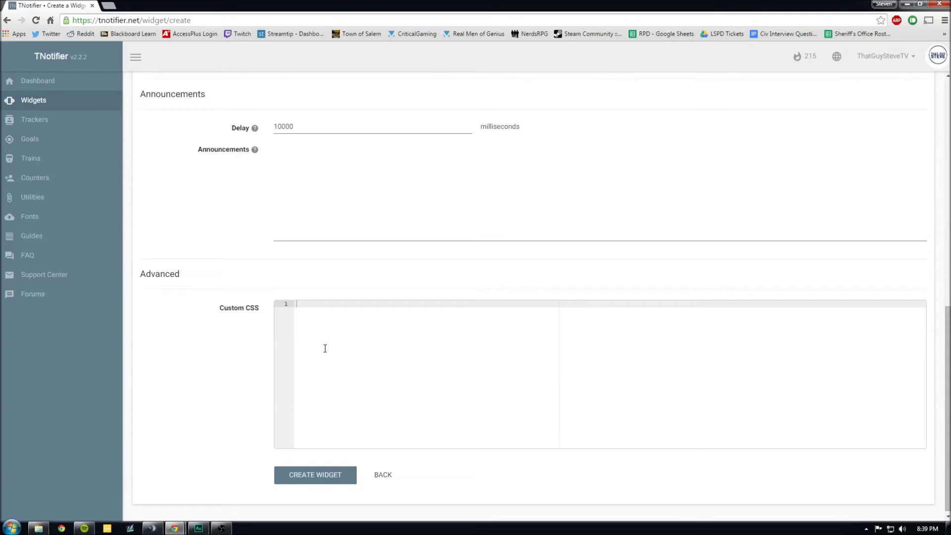
click(324, 476)
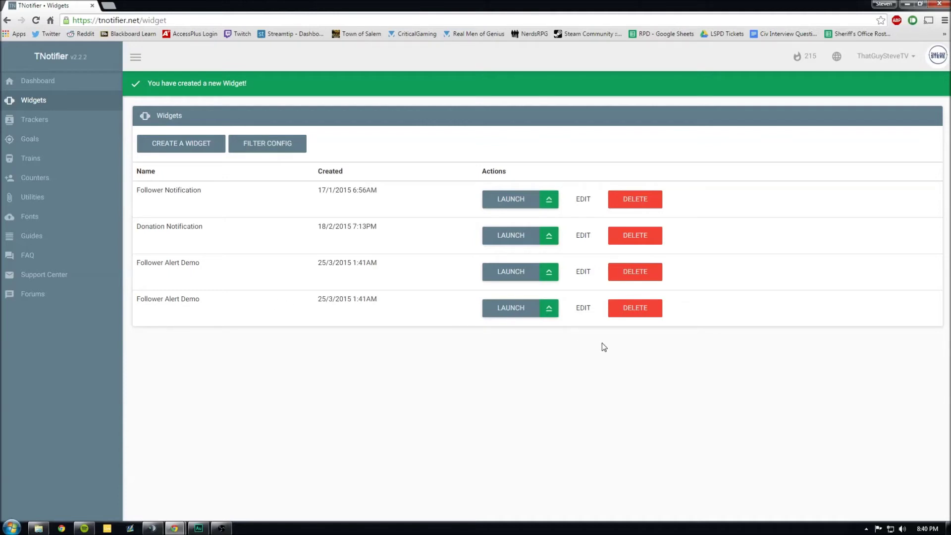
click(582, 273)
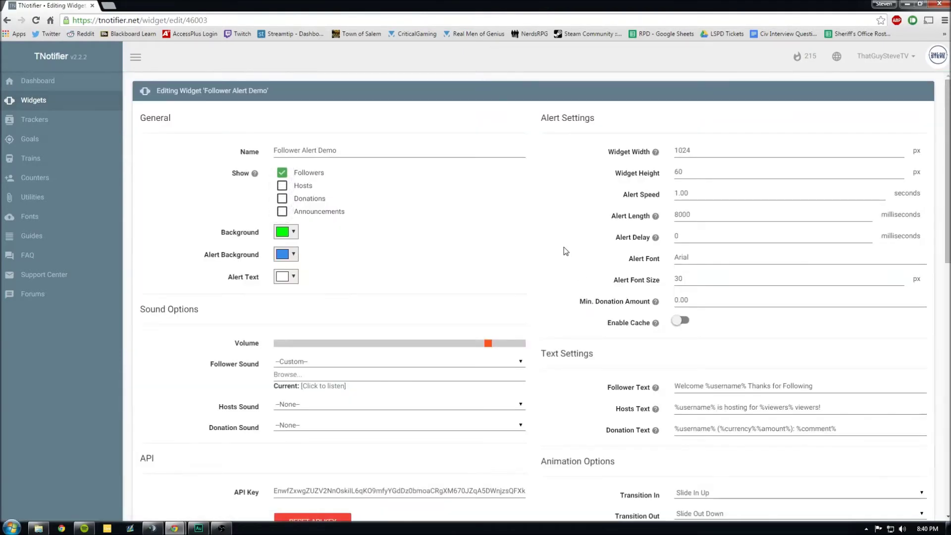
key(alt+Left)
- Delete the duplicate Follower Alert Demo widget and open the remaining one for editing
click(632, 307)
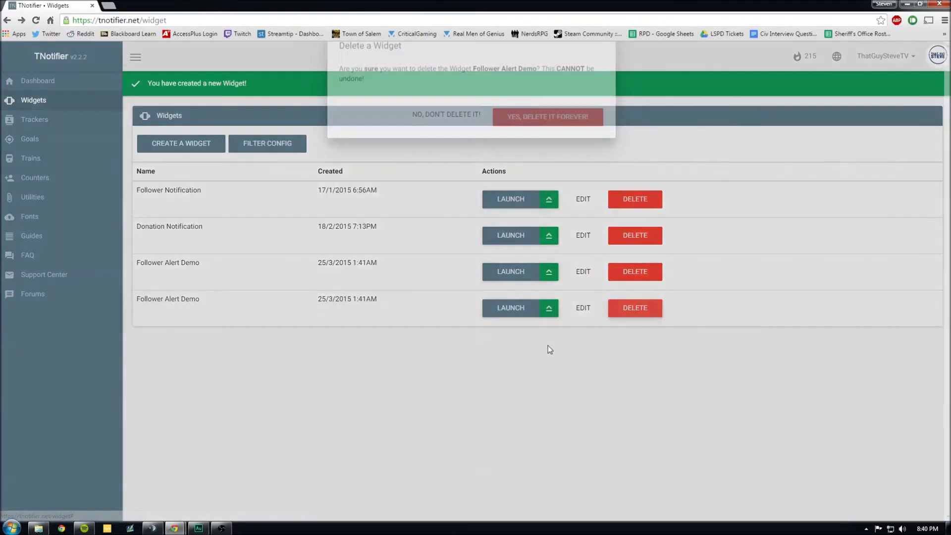
click(513, 142)
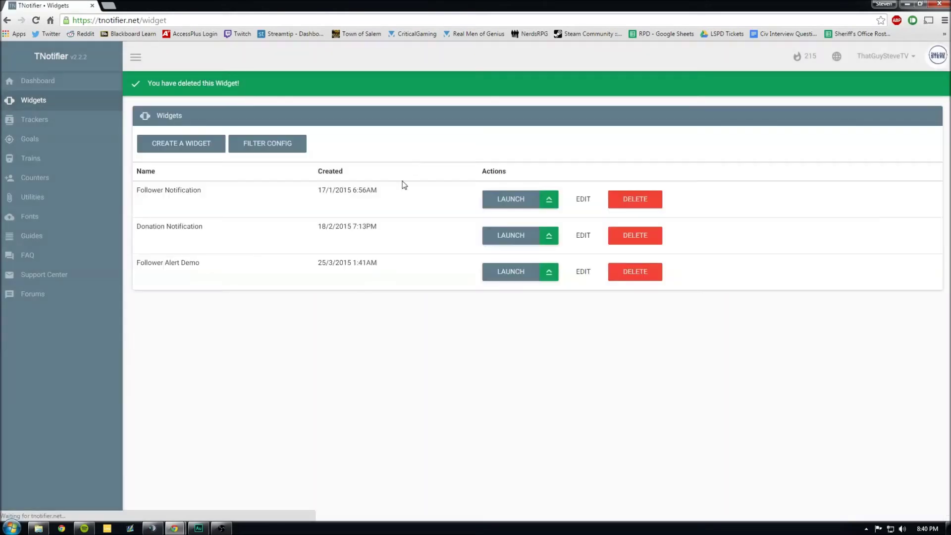
click(580, 271)
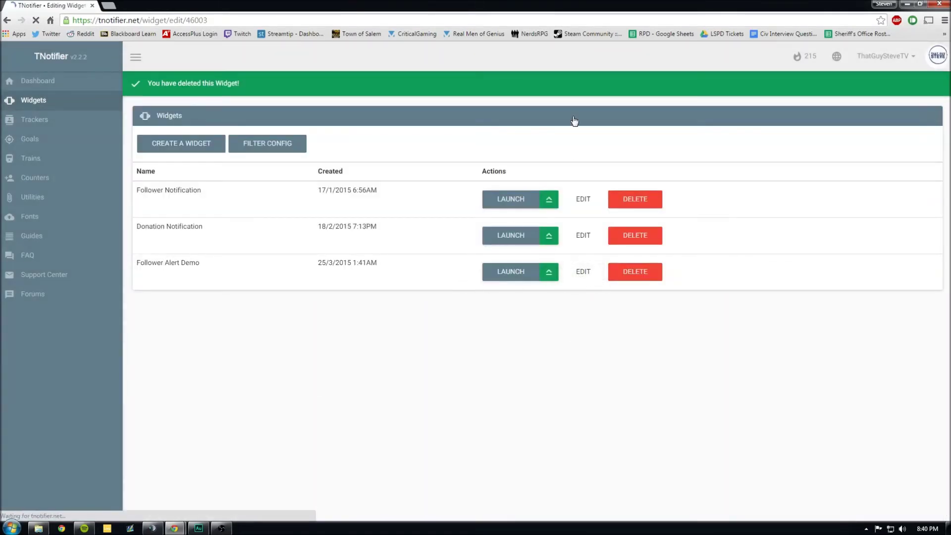
scroll(552, 257, down, 6)
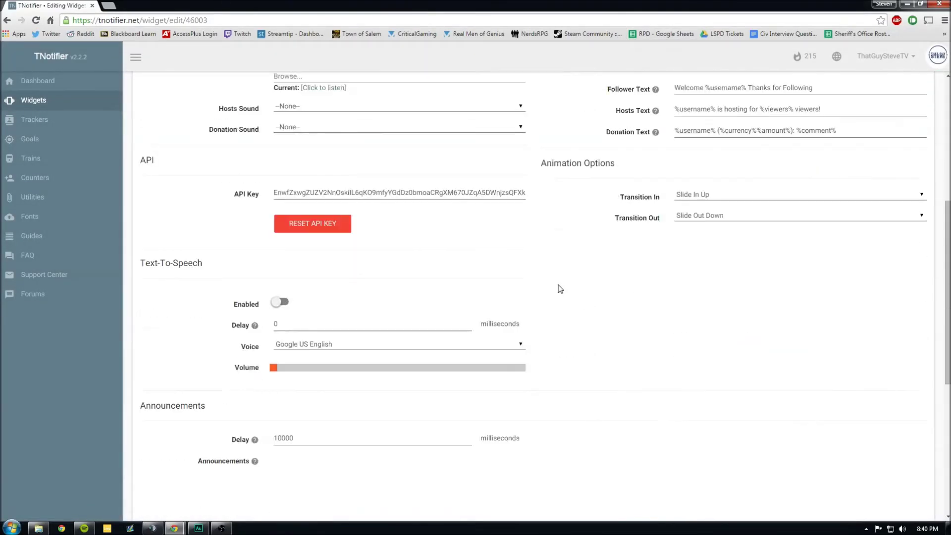
- Copy the widget's API key and paste it into a new Notepad document
double_click(276, 192)
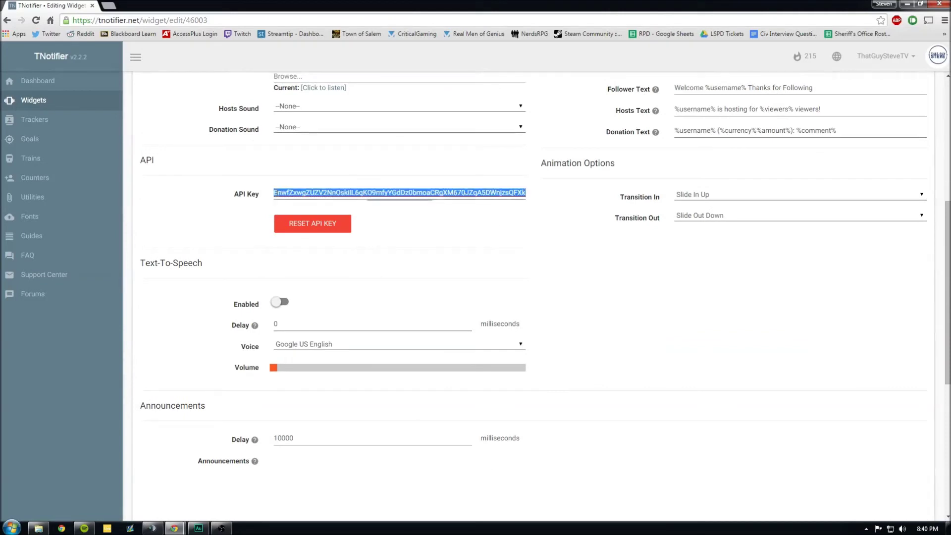
right_click(276, 193)
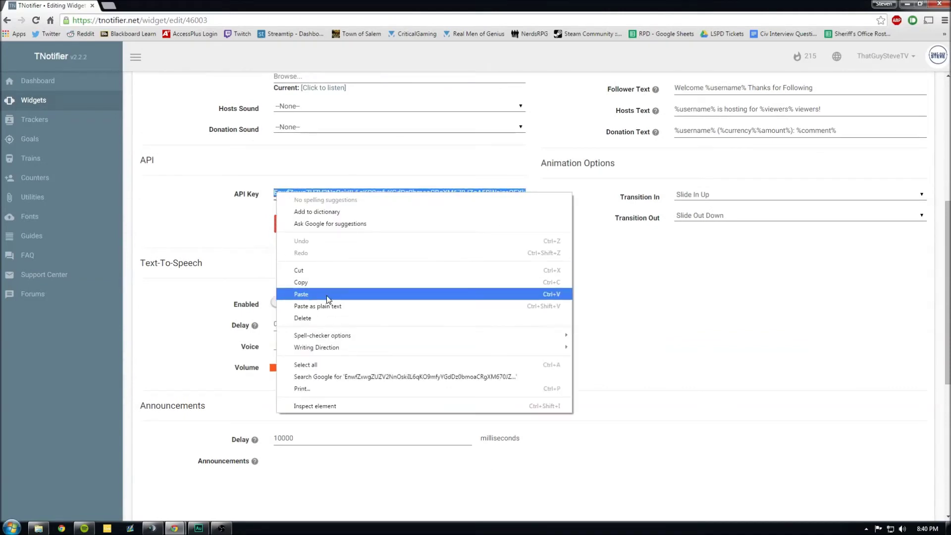
click(325, 282)
click(584, 233)
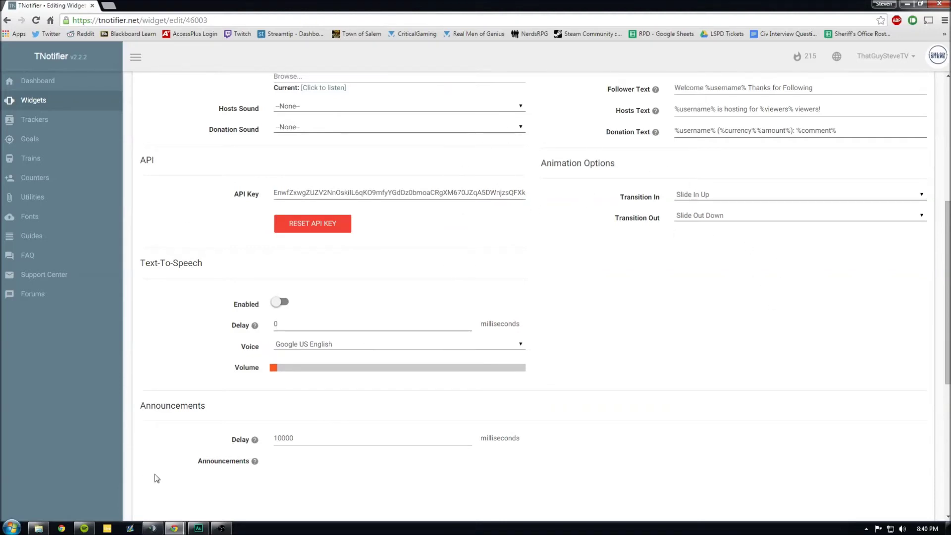
click(12, 528)
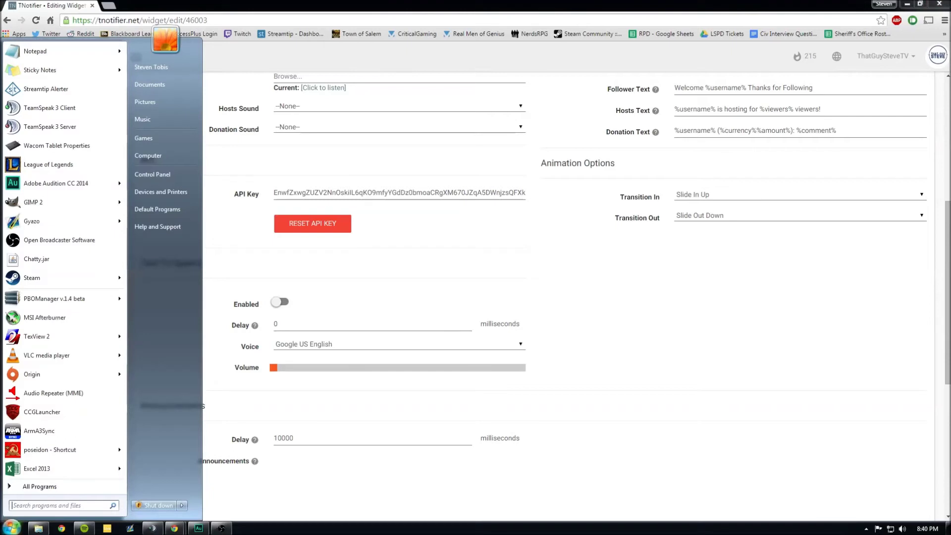
click(39, 54)
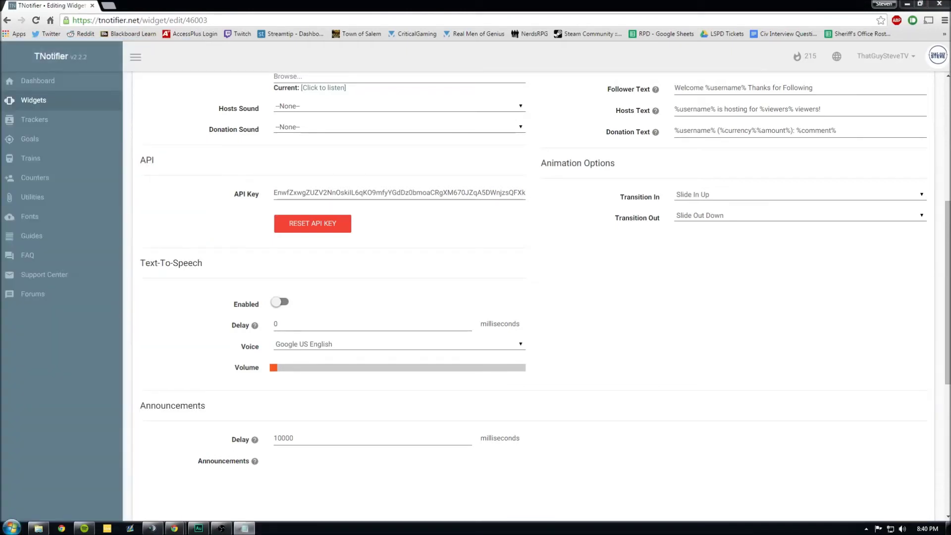
key(ctrl+v)
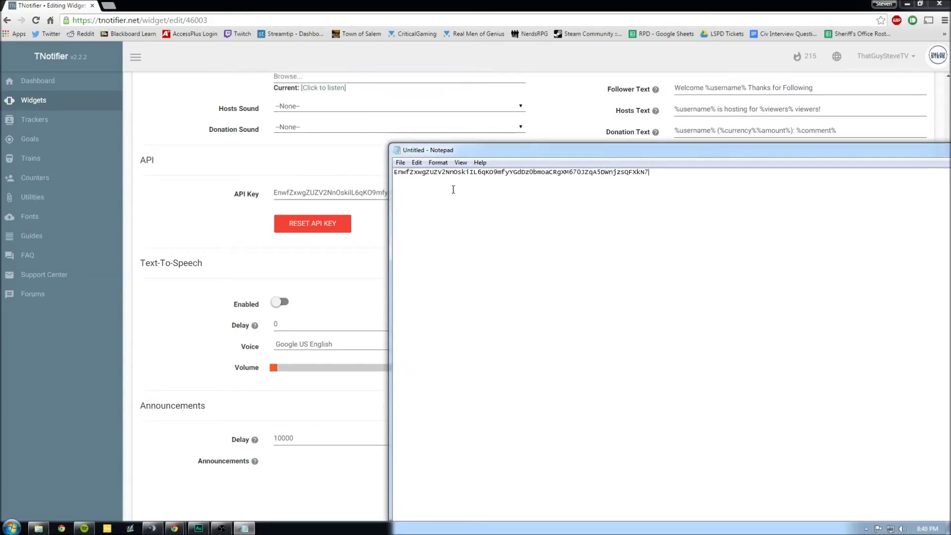
key(alt+Tab)
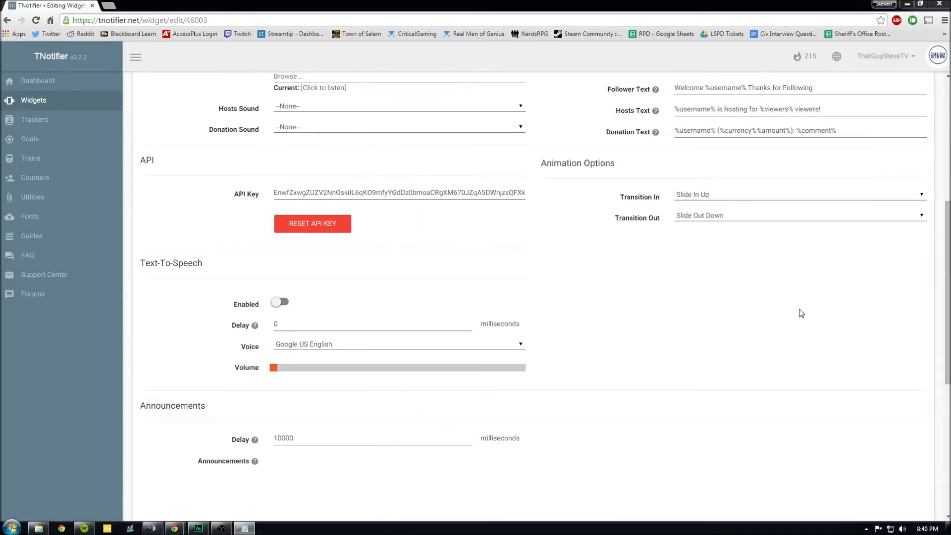
scroll(475, 237, down, 6)
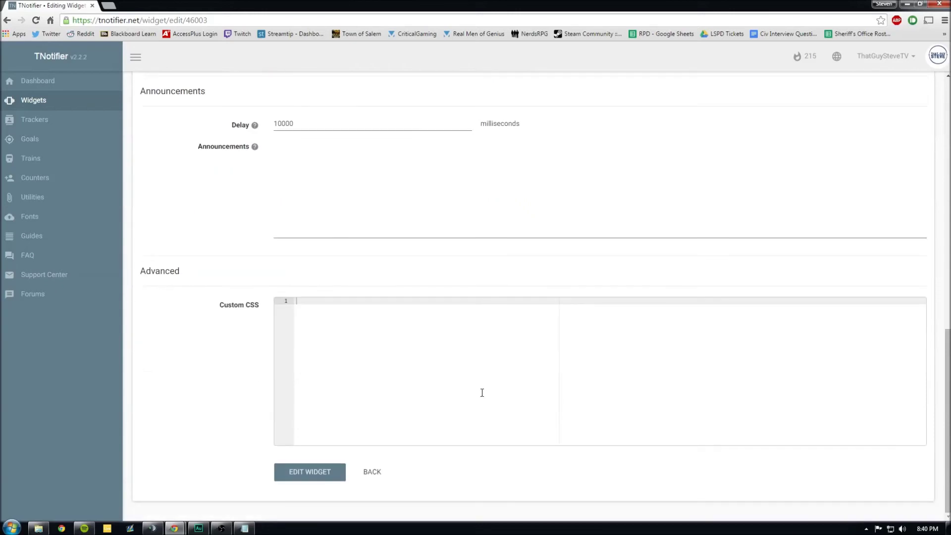
- Reopen the OBS CLR plugin setup guide, copy its example widget URL, and drag the OBS window on screen
click(372, 471)
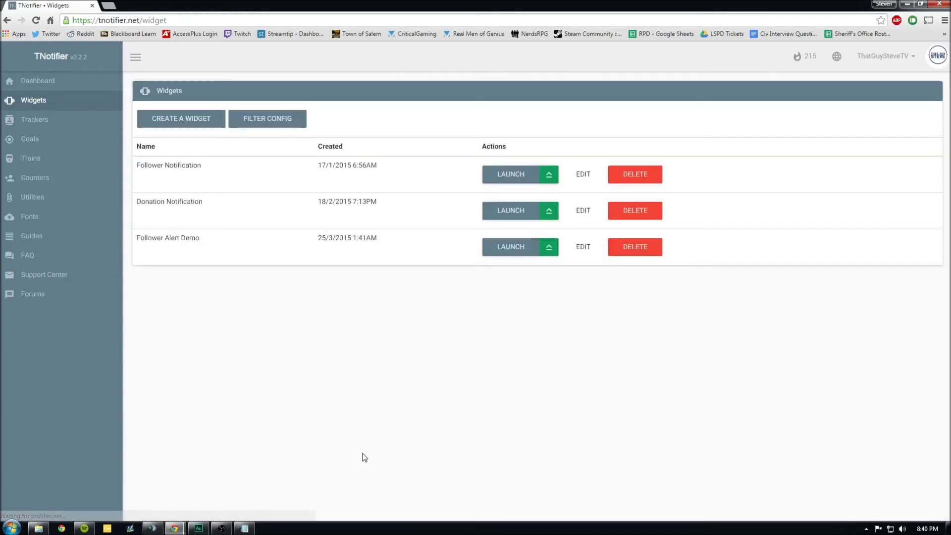
click(59, 241)
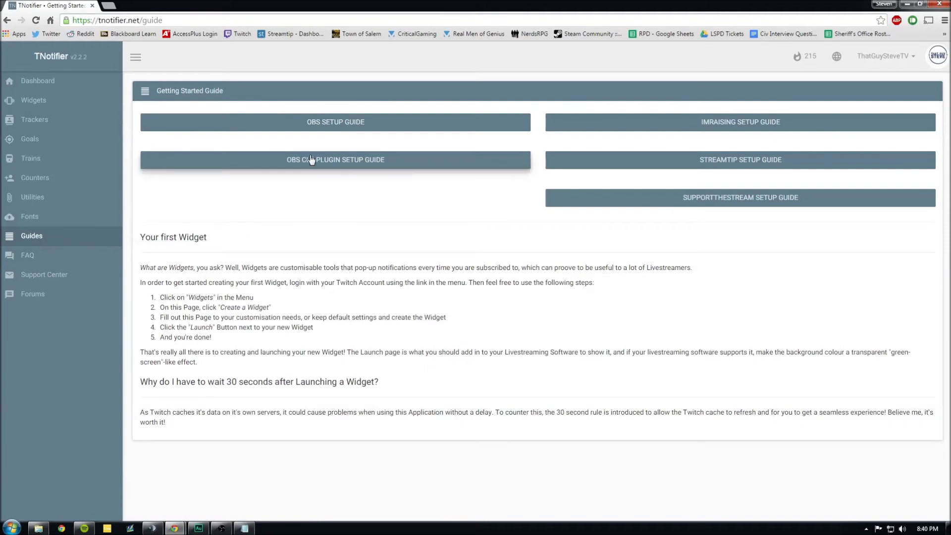
click(312, 158)
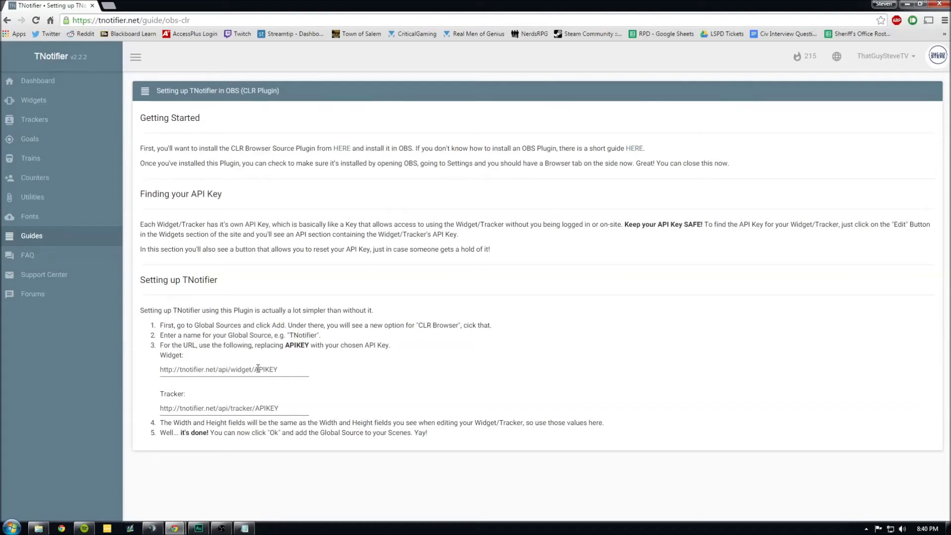
drag(284, 369, 156, 370)
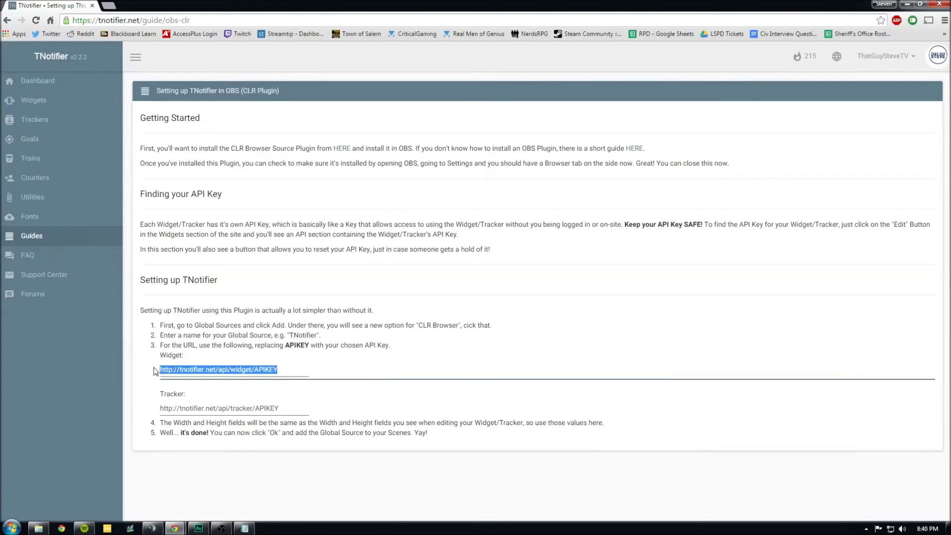
right_click(170, 370)
click(218, 238)
key(alt+Tab)
drag(950, 96, 671, 121)
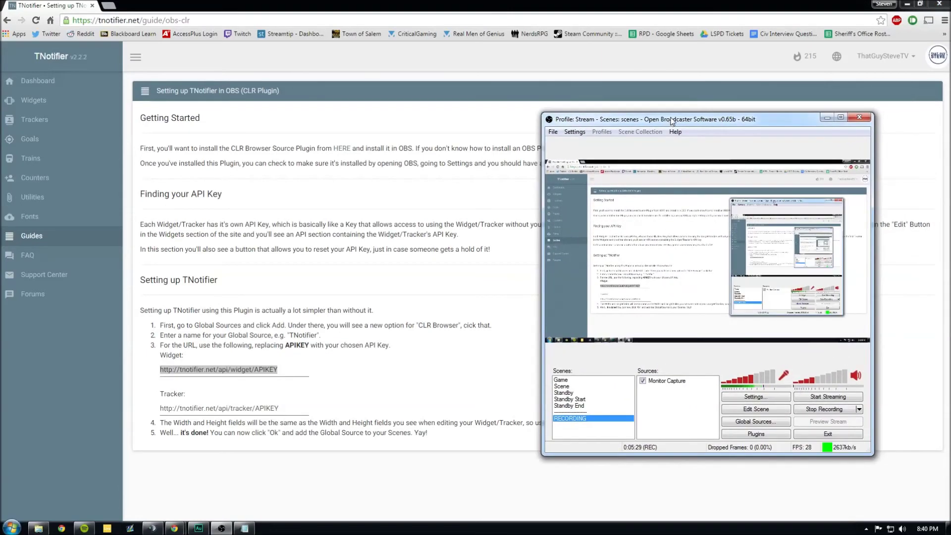
- Shrink the browser window and minimize Audition so OBS is visible
click(920, 3)
drag(763, 61, 458, 60)
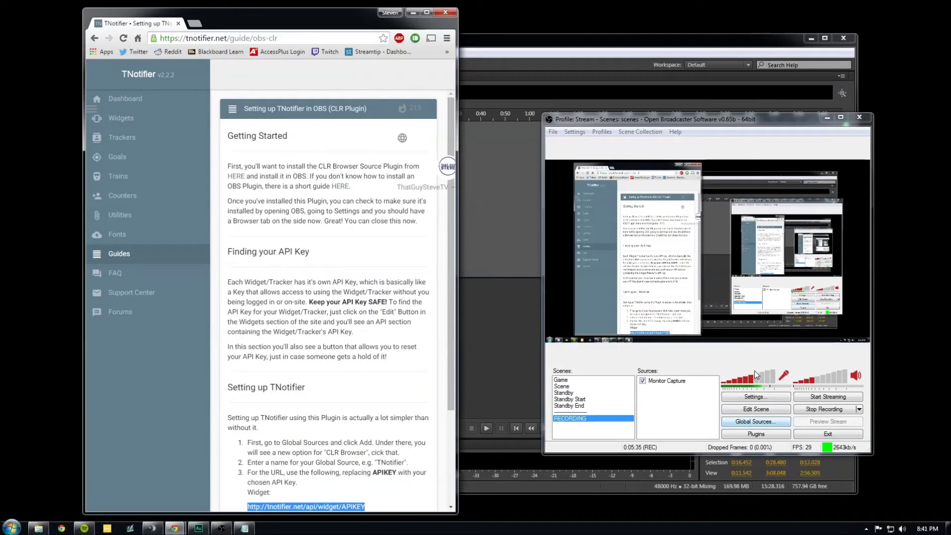
click(811, 38)
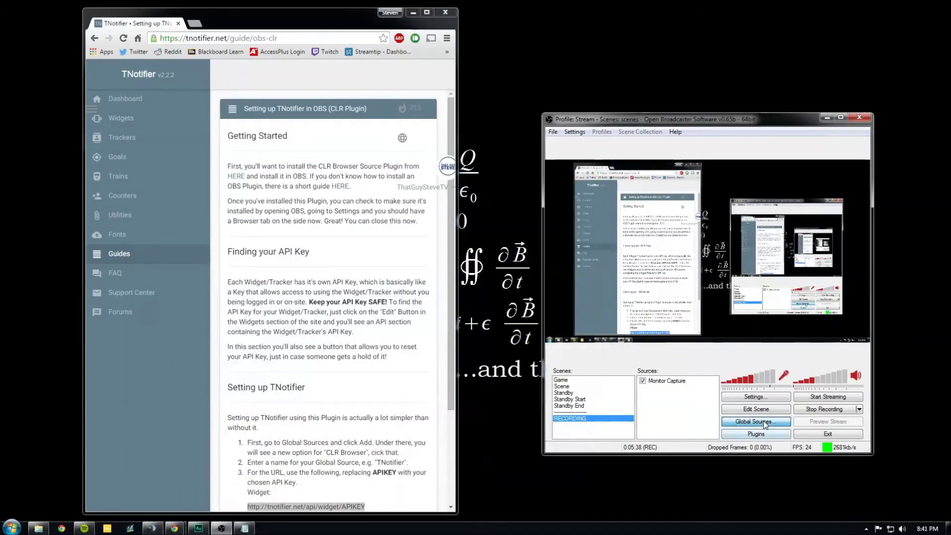
- Add a new CLR Browser global source named 'Follower Alert Demo'
click(763, 420)
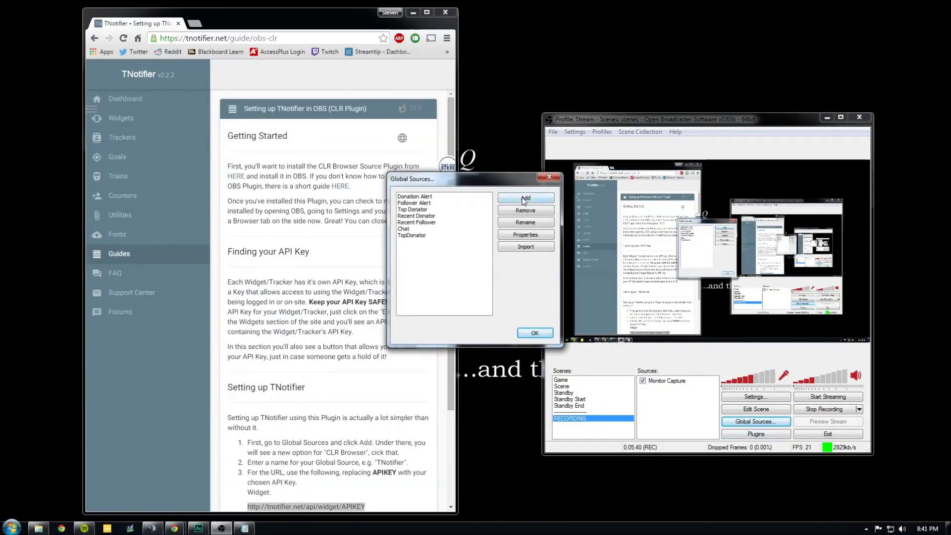
click(524, 200)
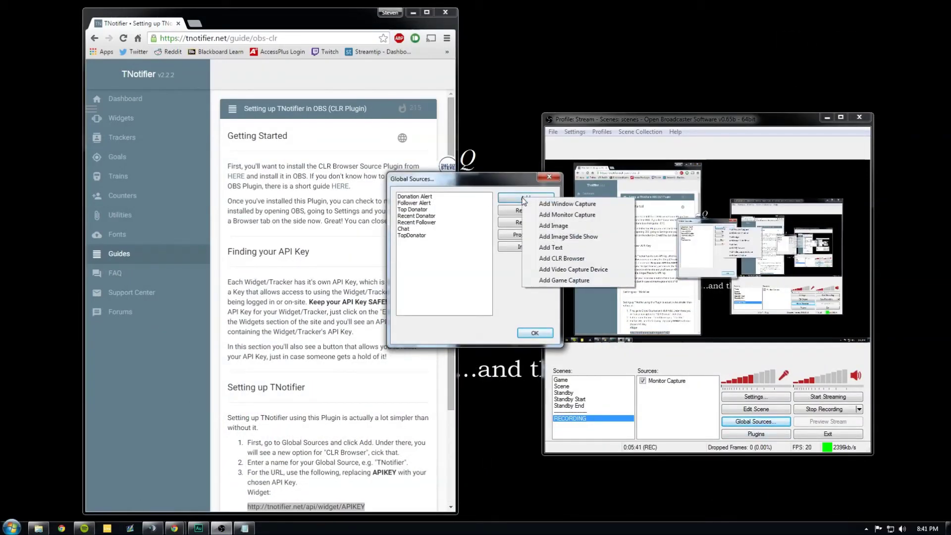
click(557, 259)
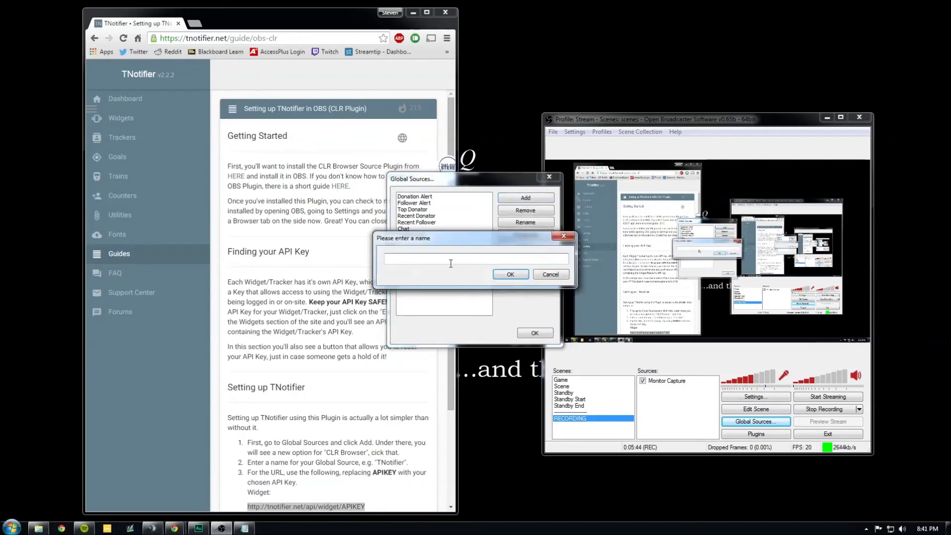
text(FOl)
text(ollower Ale)
text(rt Demo)
key(Escape)
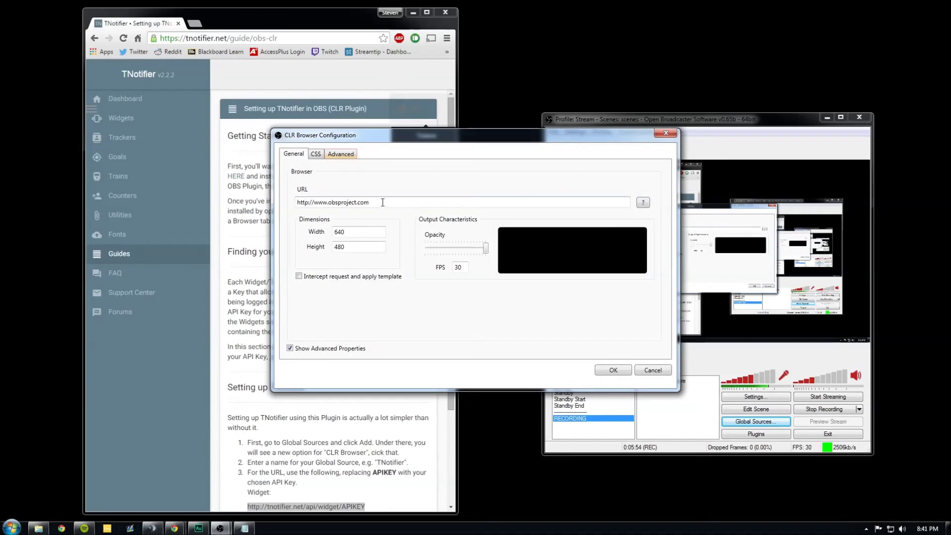
- Paste the TNotifier widget URL and replace its APIKEY placeholder with the real API key
drag(371, 203, 267, 204)
key(ctrl+v)
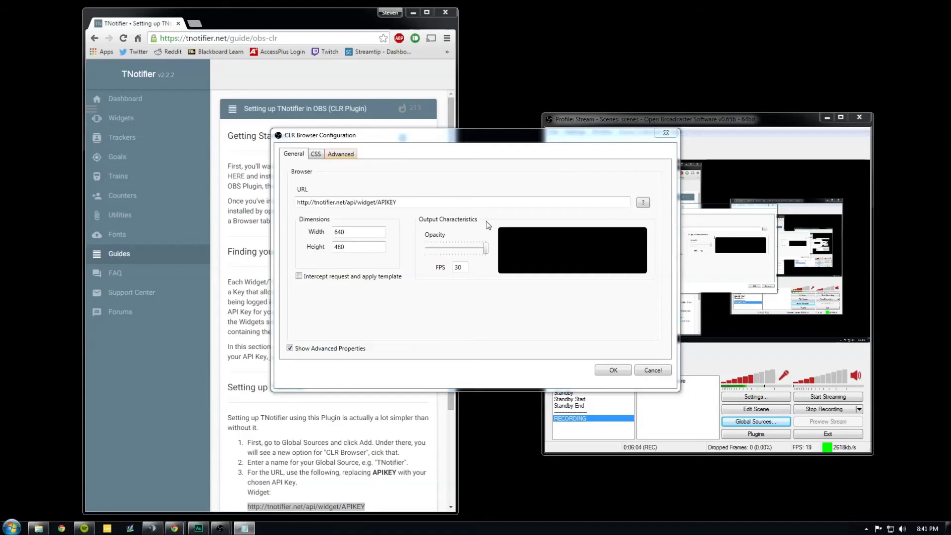
click(434, 203)
drag(413, 203, 380, 212)
key(ctrl+v)
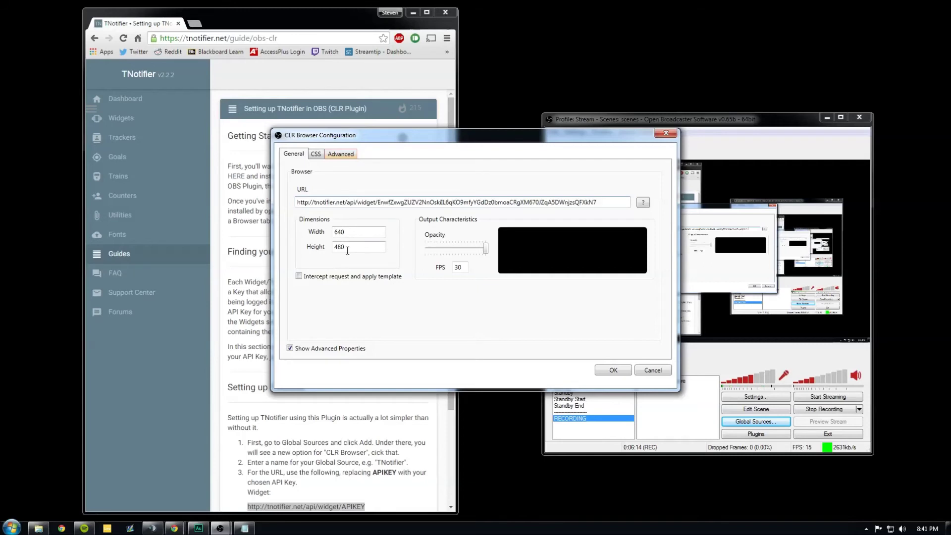
- Set the browser source size to 1024 by 60 and save the settings
double_click(329, 236)
text(1)
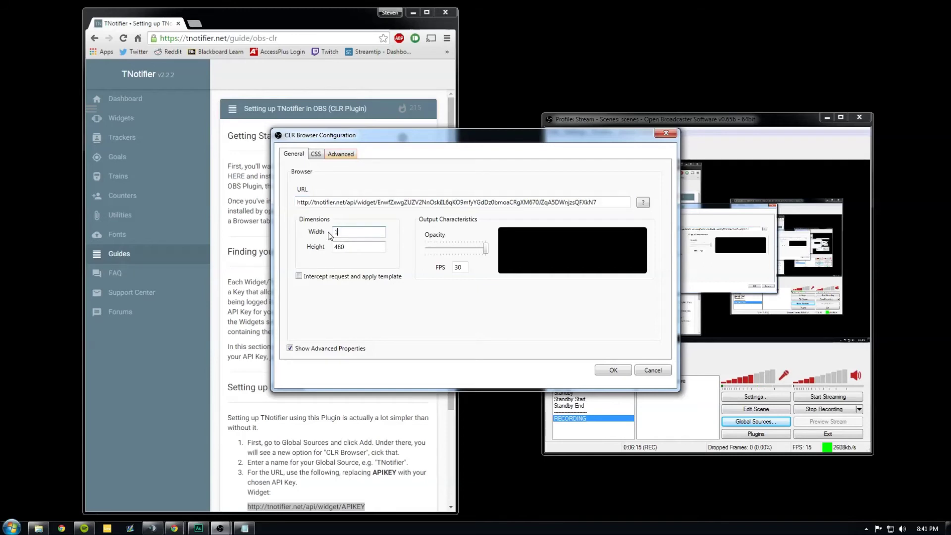
text(024)
key(Tab)
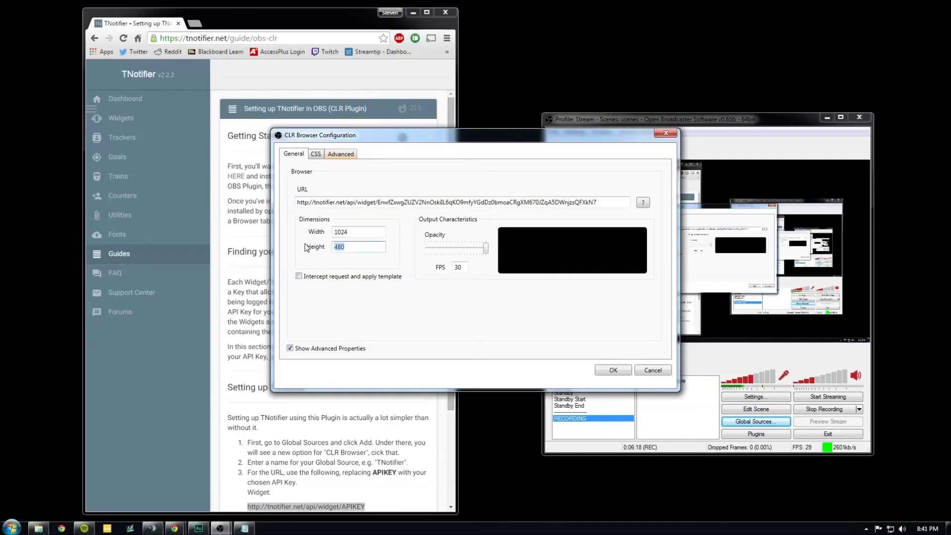
text(60)
click(613, 372)
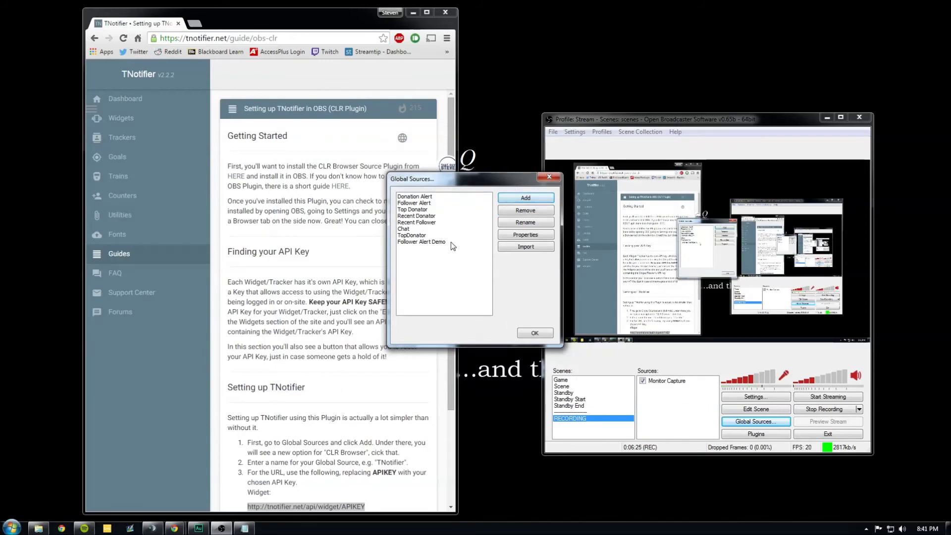
- Add the Follower Alert Demo global source to the current scene's Sources
click(530, 334)
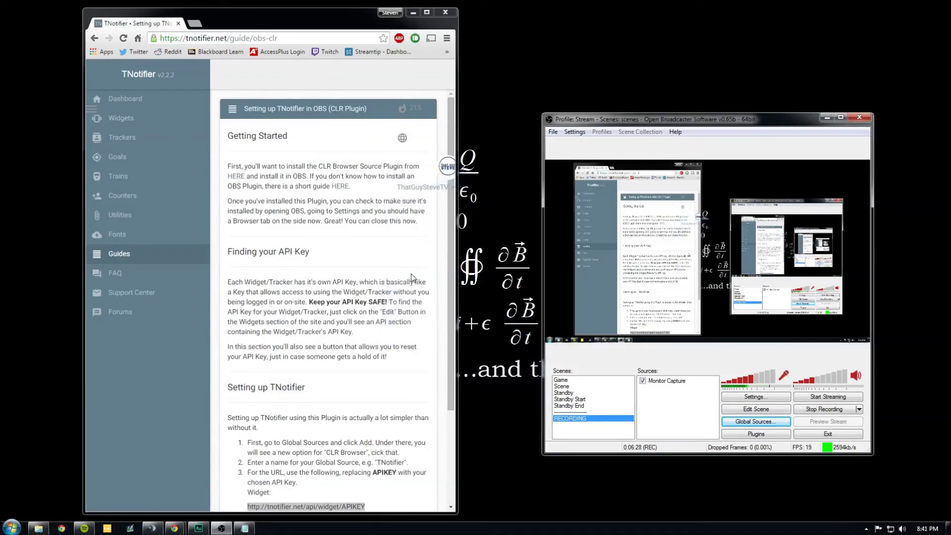
right_click(657, 392)
mouse_move(668, 397)
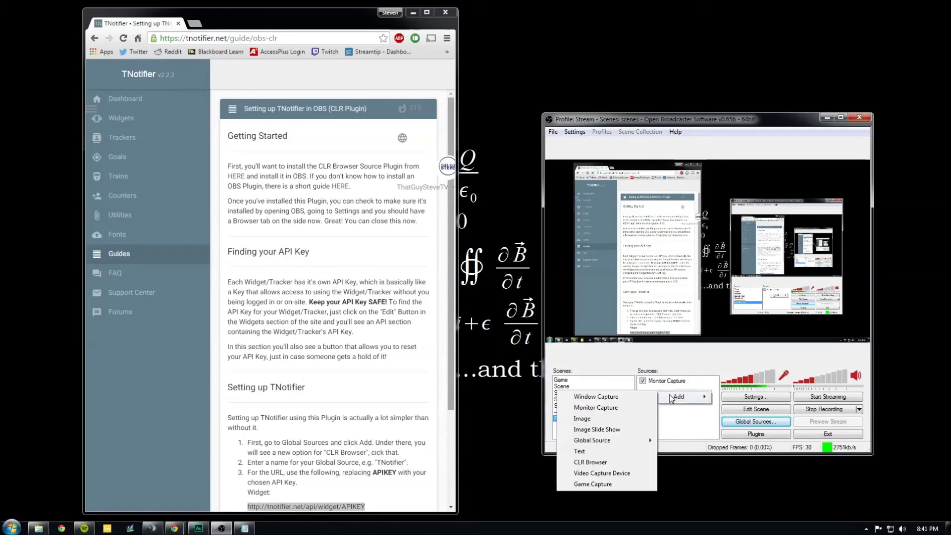
mouse_move(625, 445)
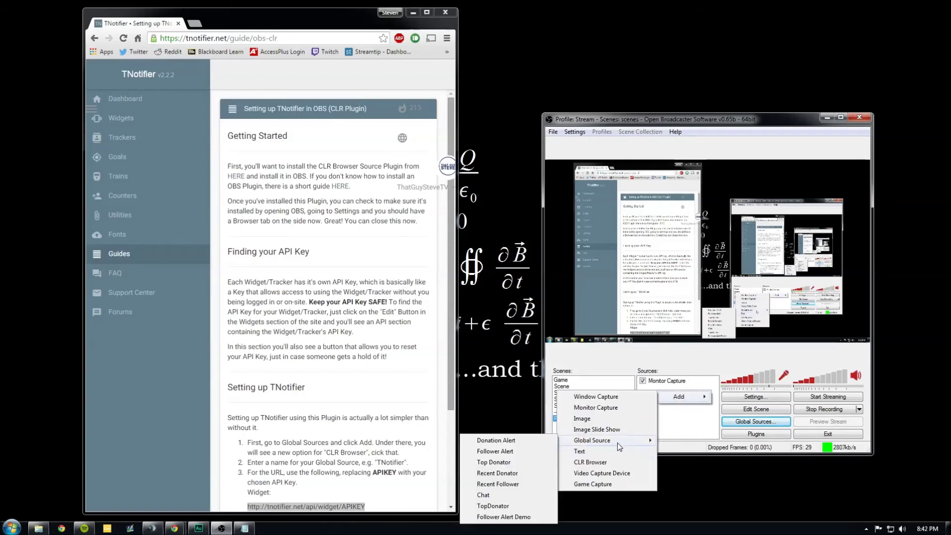
click(495, 516)
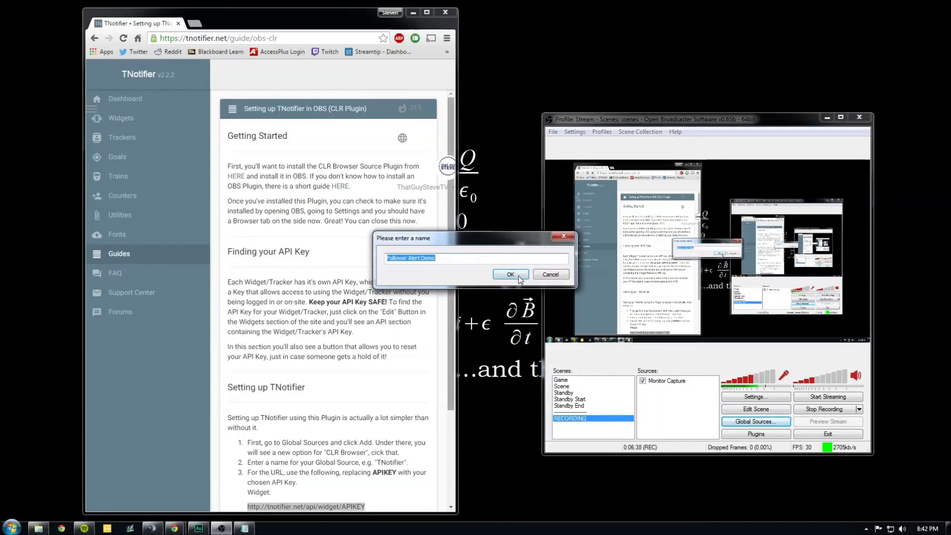
click(495, 275)
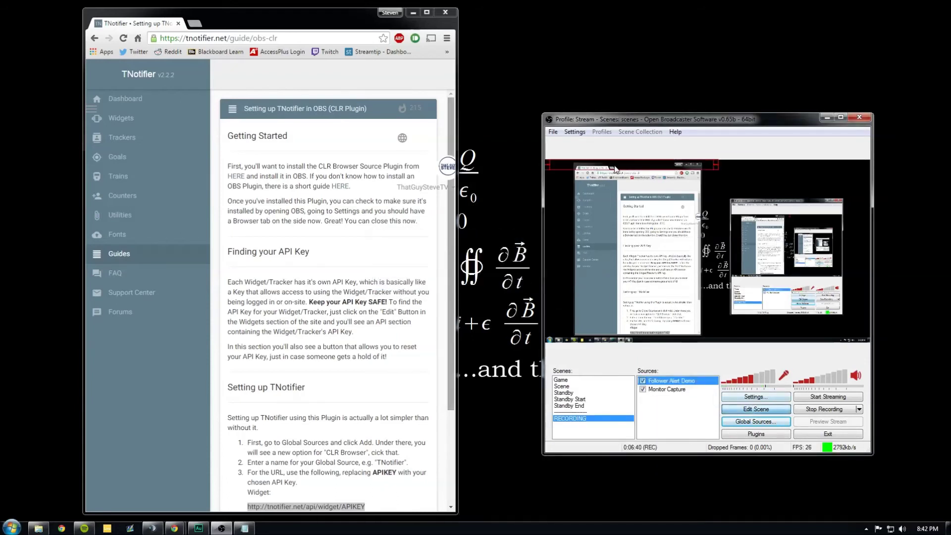
- Move the alert to the bottom of the preview and turn off scene editing
drag(614, 168, 759, 325)
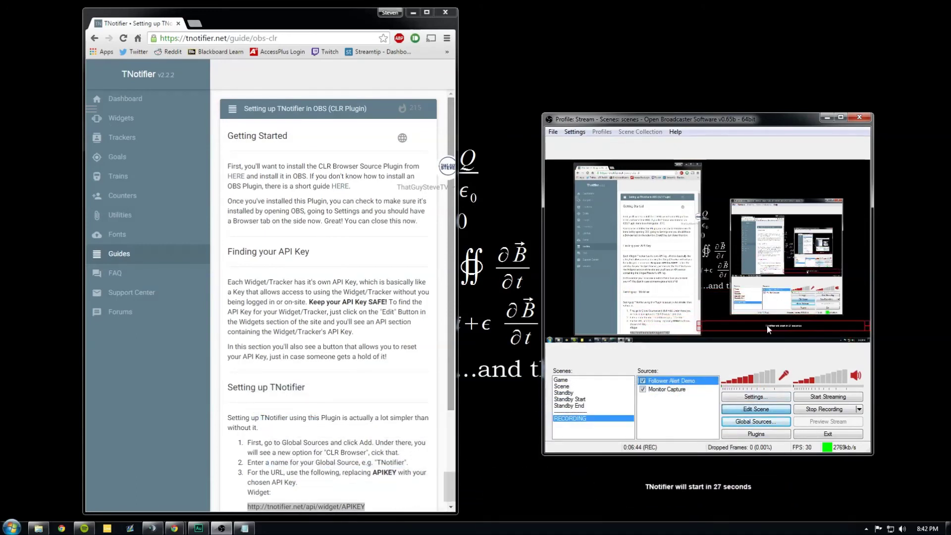
click(753, 408)
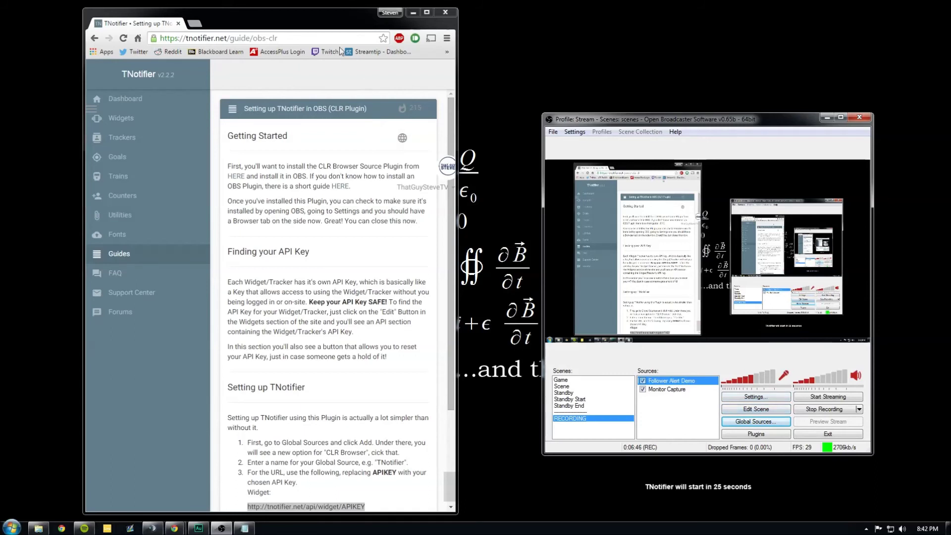
click(287, 13)
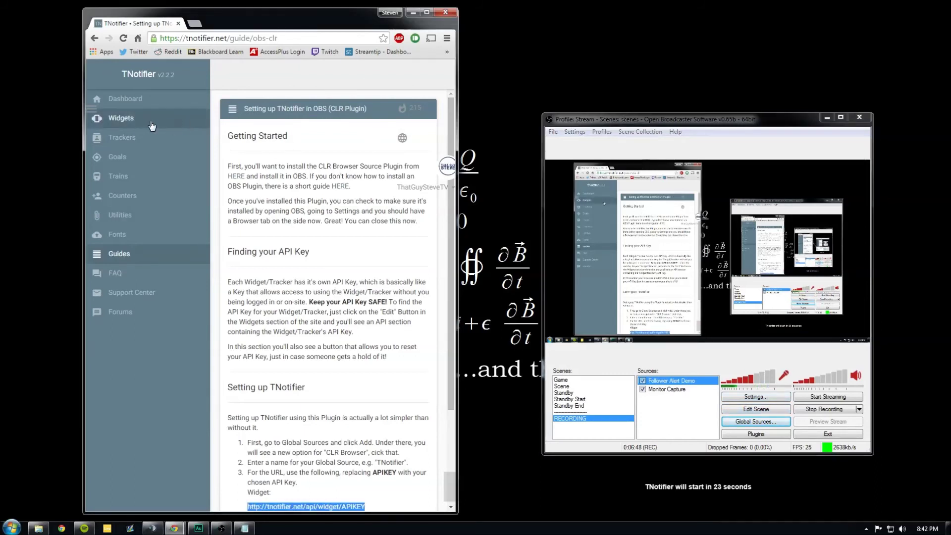
- Launch the Follower Alert Demo widget, send a test follower notification, and close the browser
click(151, 123)
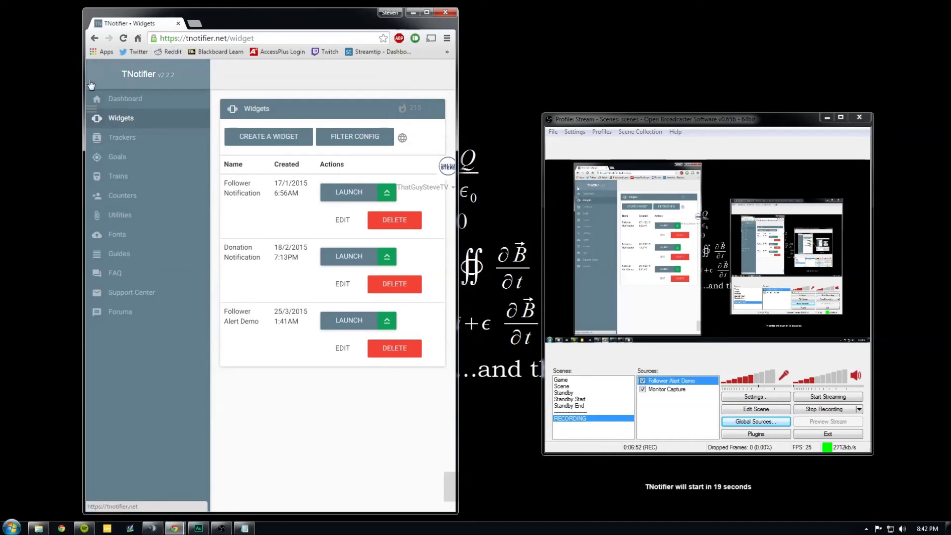
drag(84, 84, 4, 84)
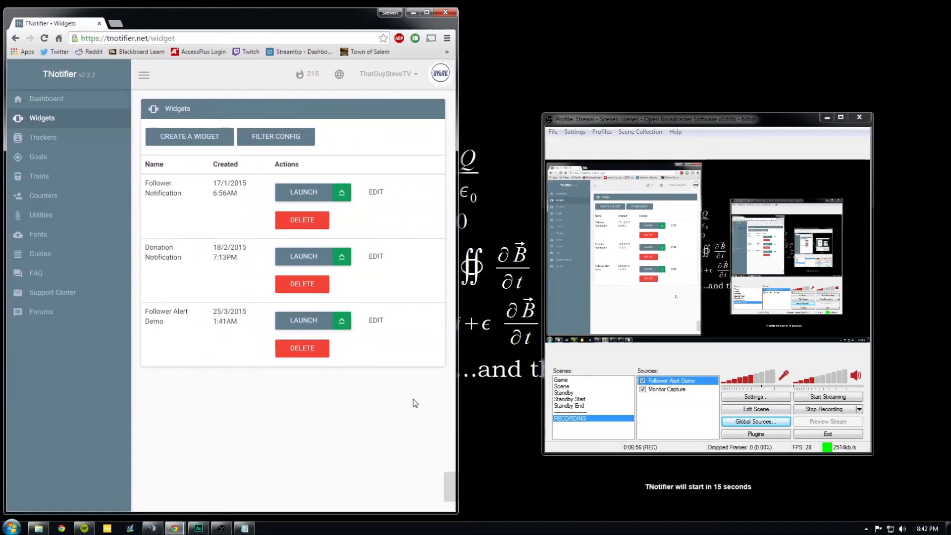
click(307, 321)
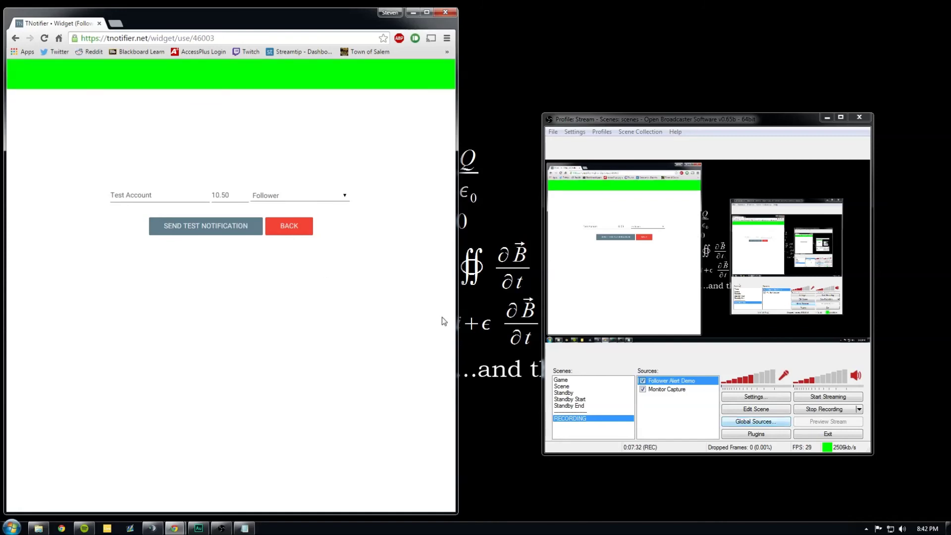
click(216, 229)
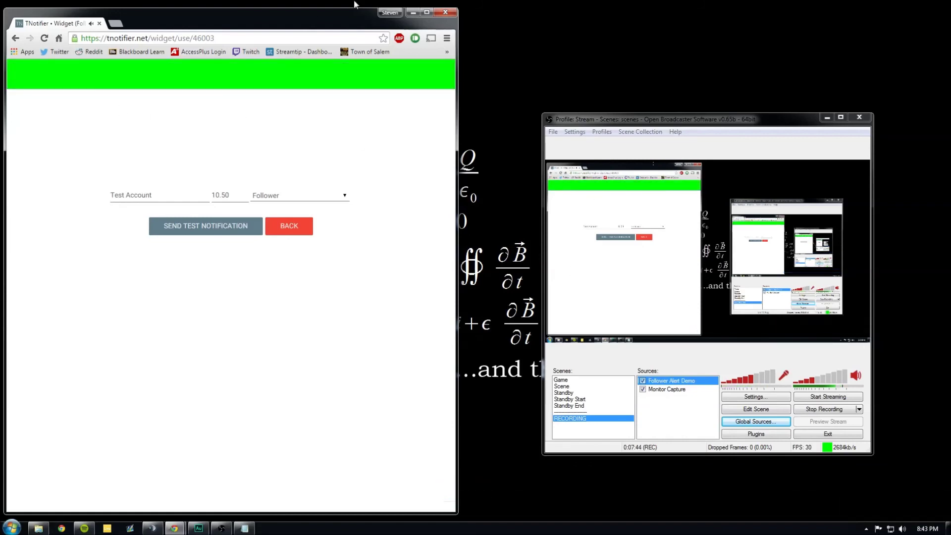
click(447, 13)
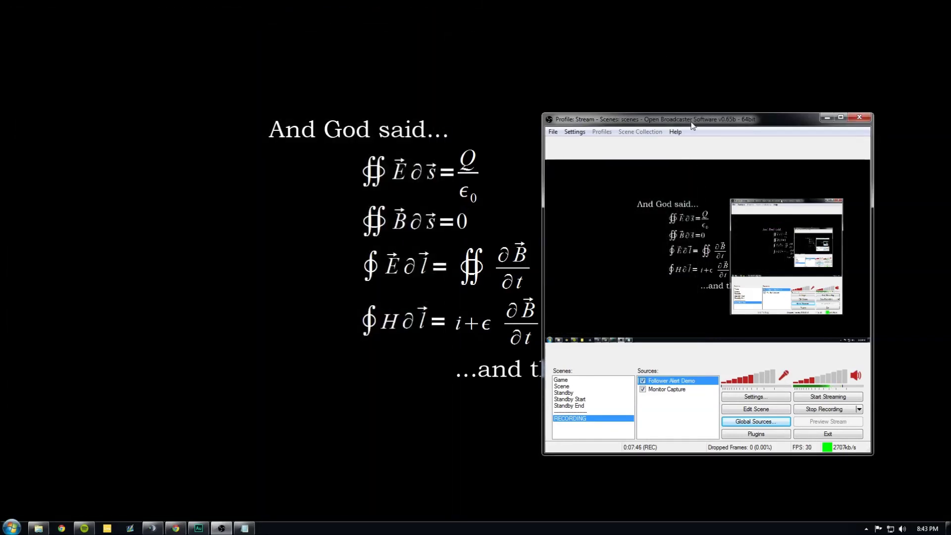
drag(691, 125, 637, 111)
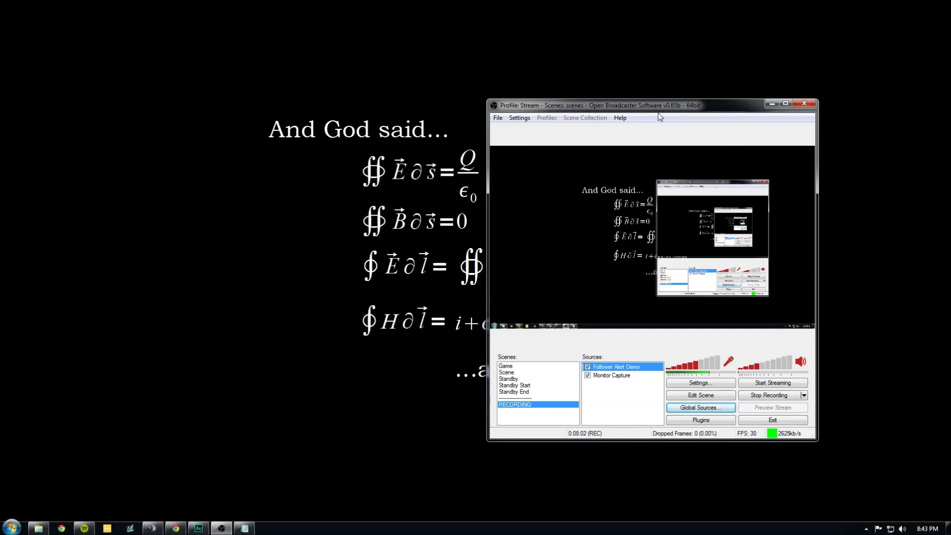
drag(665, 109, 701, 93)
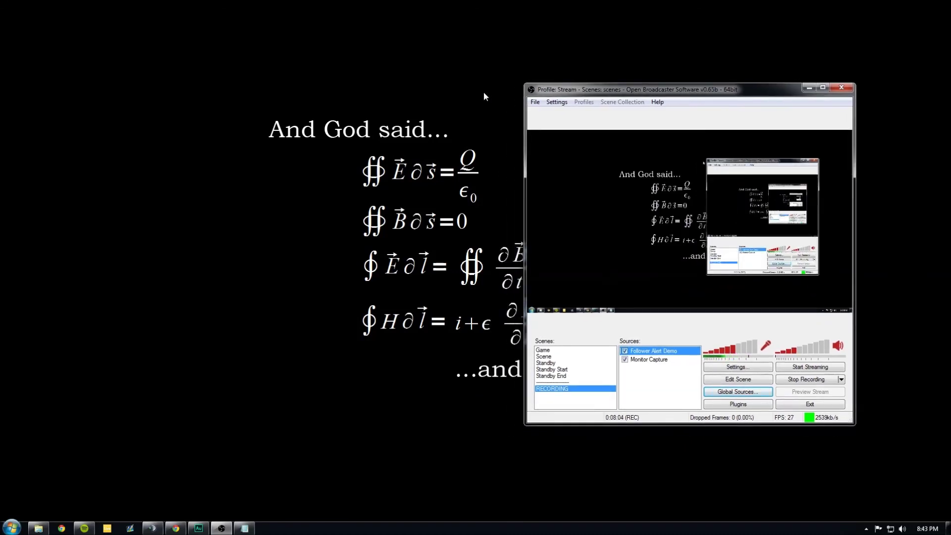